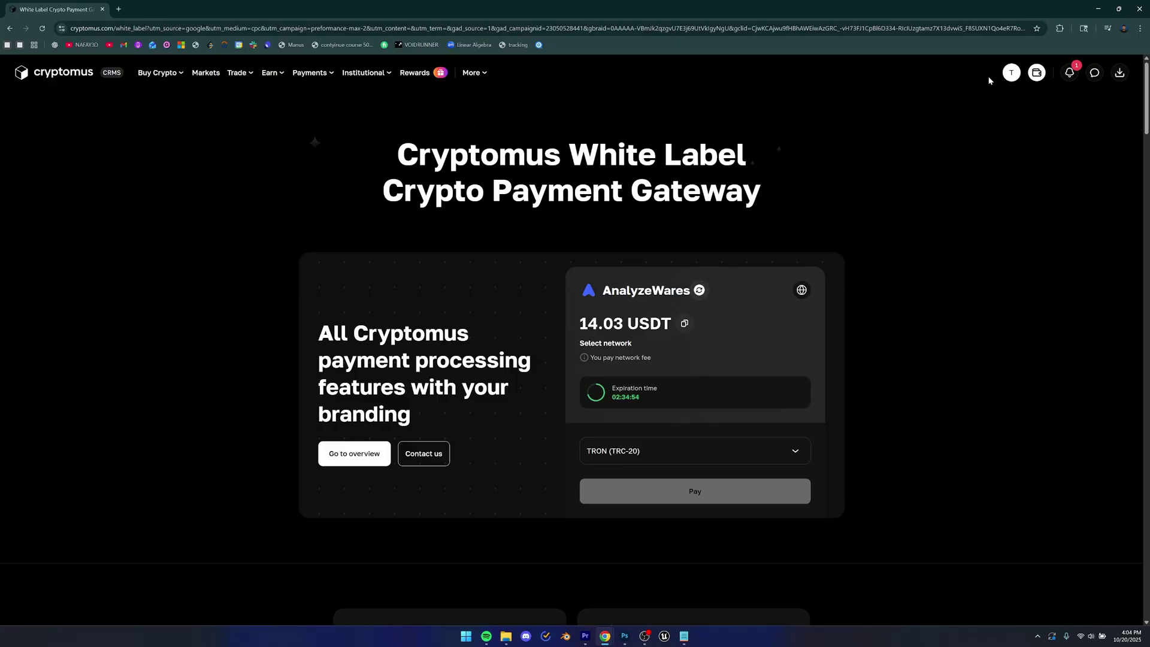
# Open the Cryptomus account overview and scroll through the total funds, wallet balances and assets
pyautogui.click(1011, 72)
pyautogui.click(913, 159)
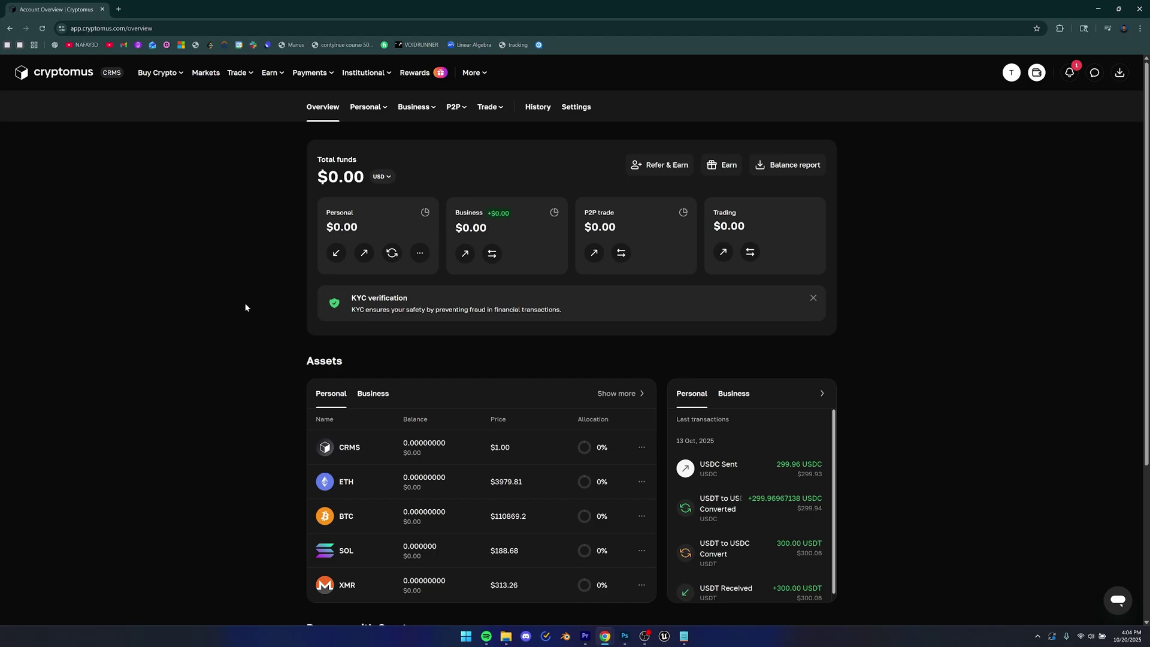
pyautogui.scroll(-1, 302, 367)
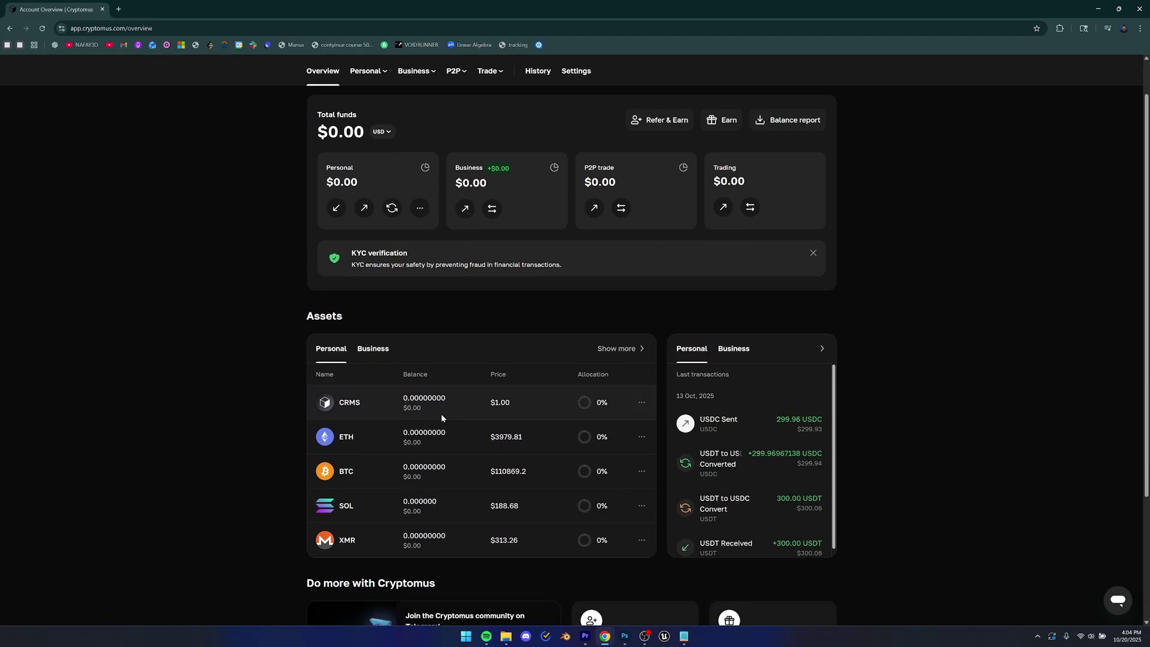
pyautogui.scroll(-4, 442, 417)
pyautogui.scroll(3, 440, 425)
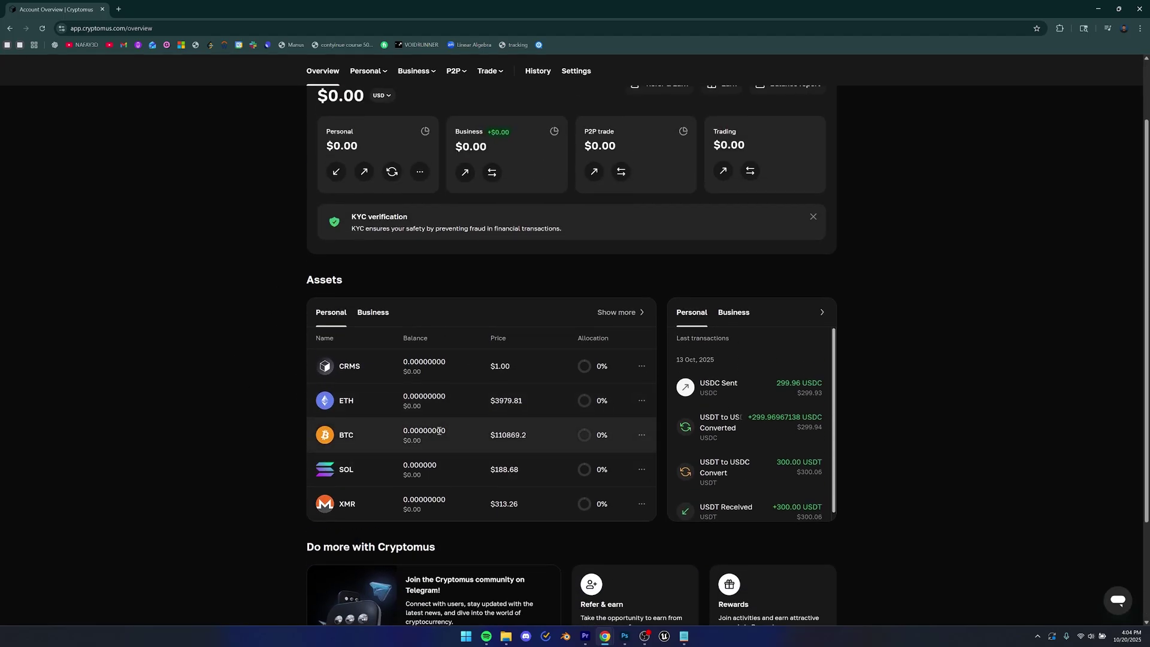
pyautogui.scroll(2, 443, 423)
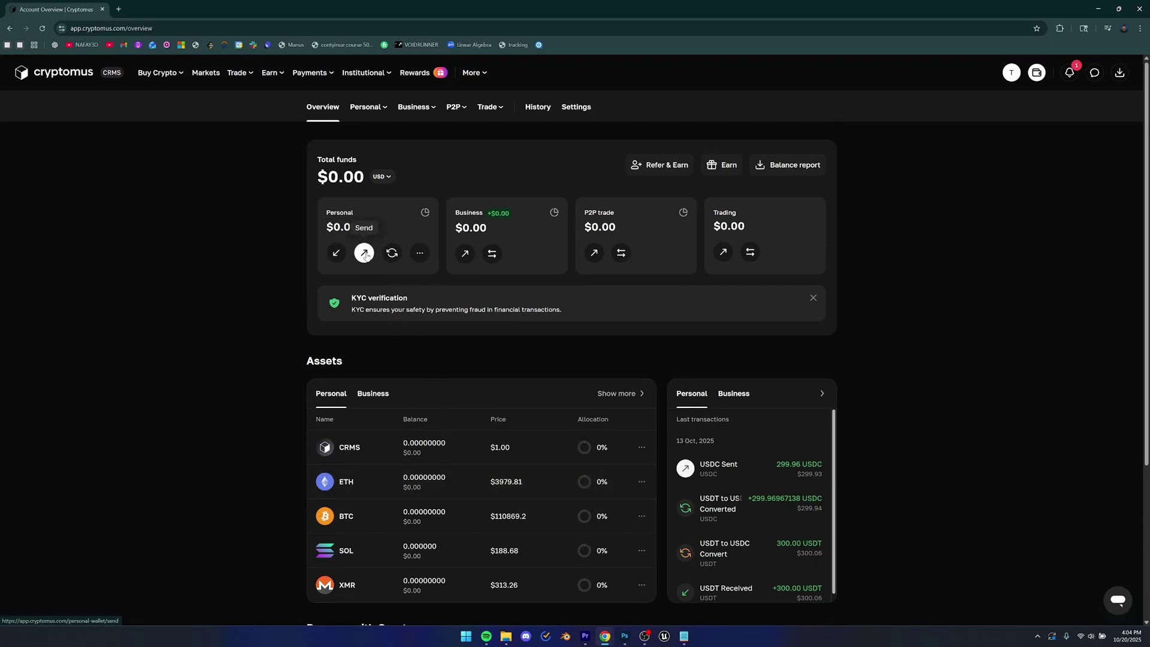
# Check which networks the Personal wallet can receive USDT on, then return to Overview
pyautogui.click(336, 254)
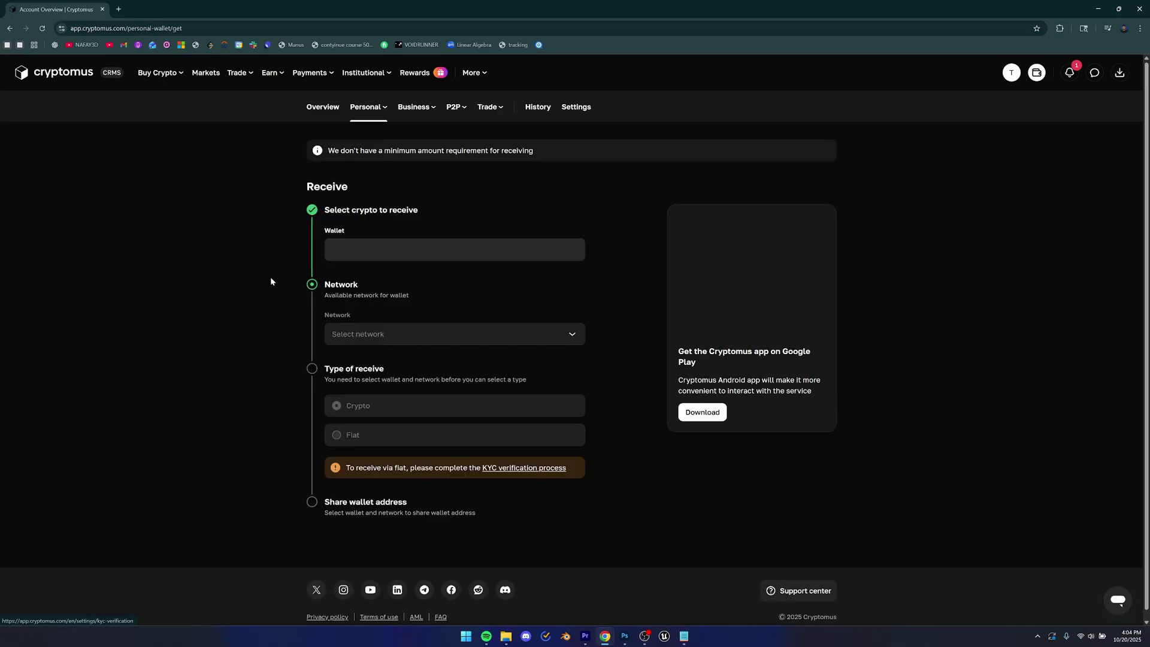
pyautogui.click(379, 232)
pyautogui.click(431, 333)
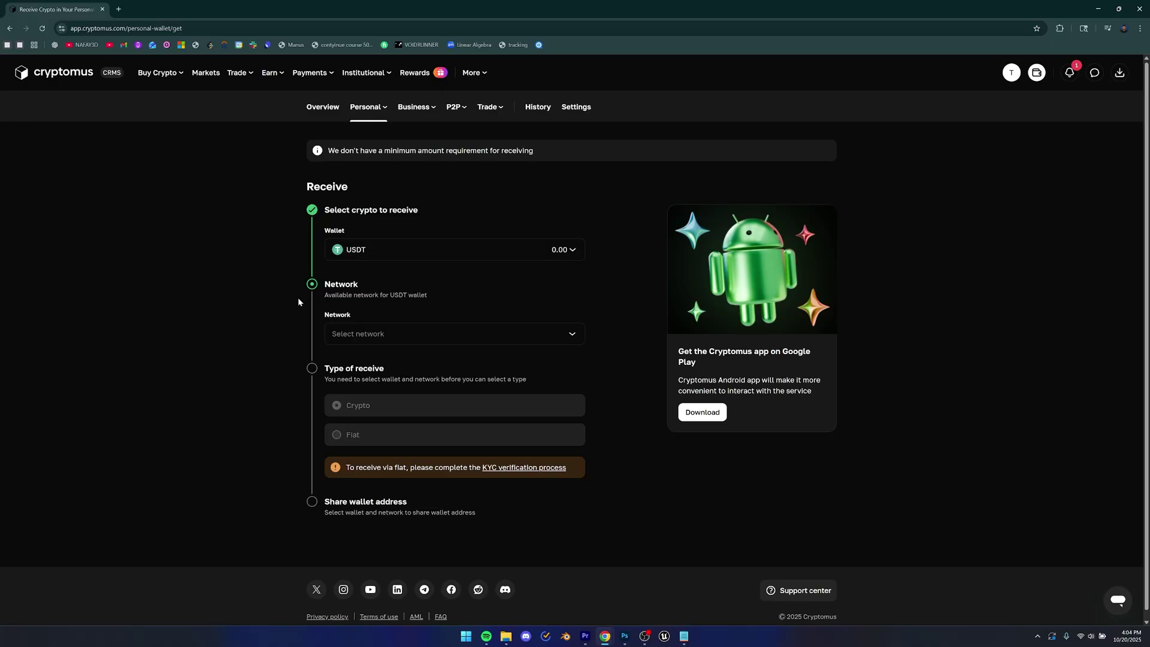
pyautogui.click(63, 77)
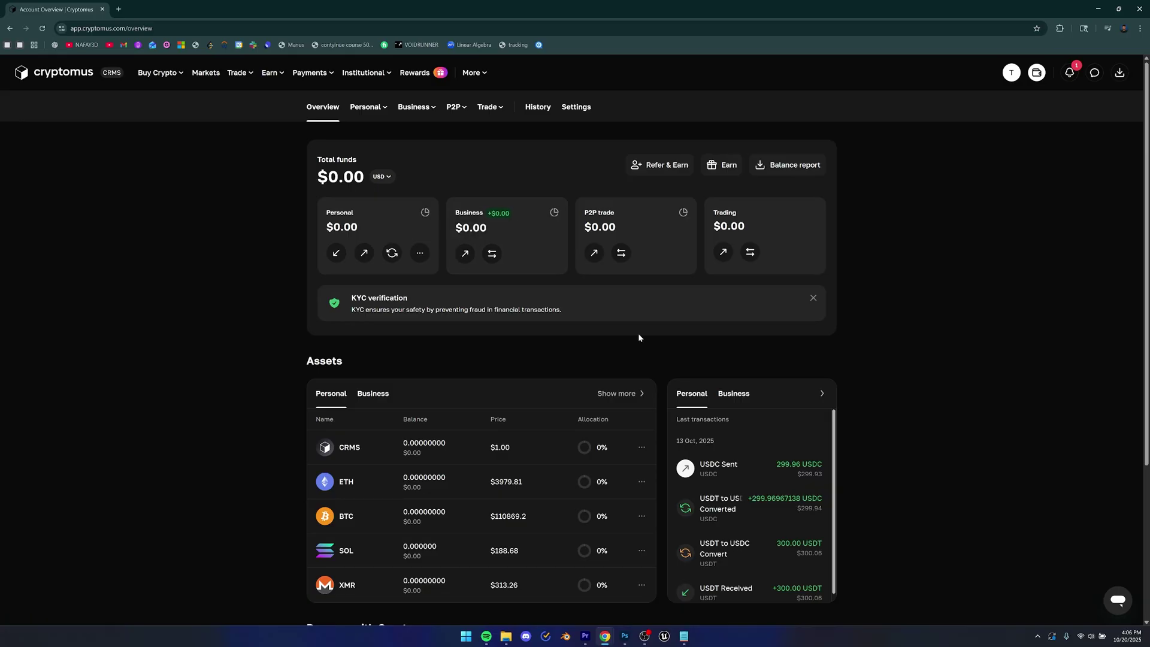
# Open the API docs' Modules page and browse the WooCommerce, WHMCS, PrestaShop and OpenCart plugins
pyautogui.click(417, 107)
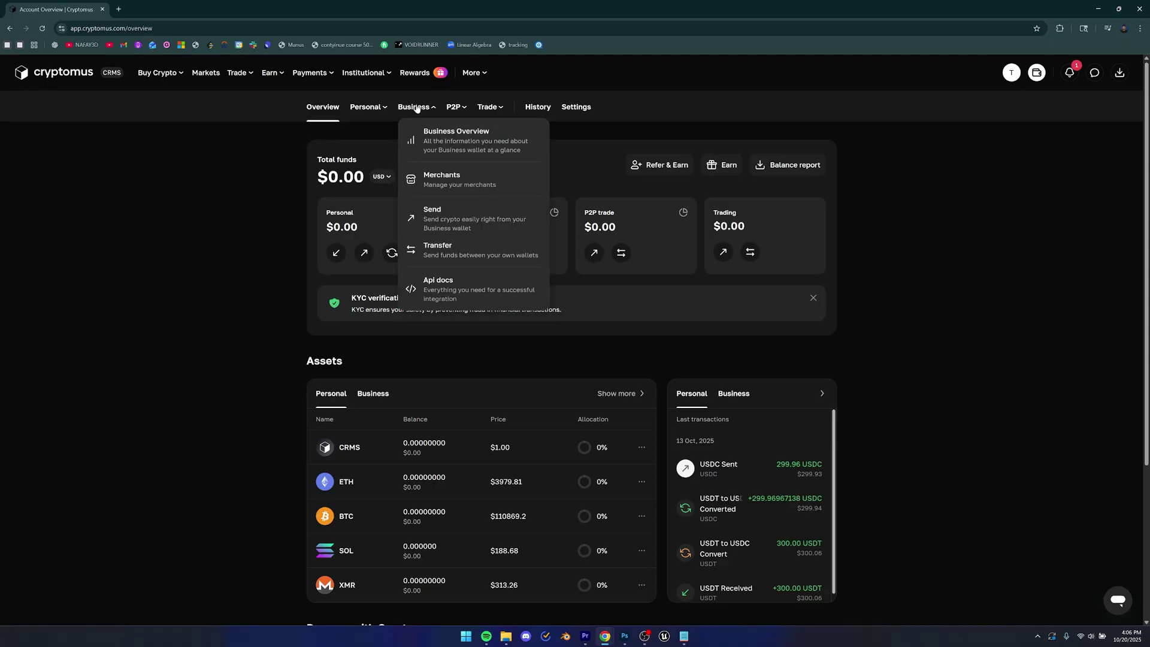
pyautogui.click(438, 292)
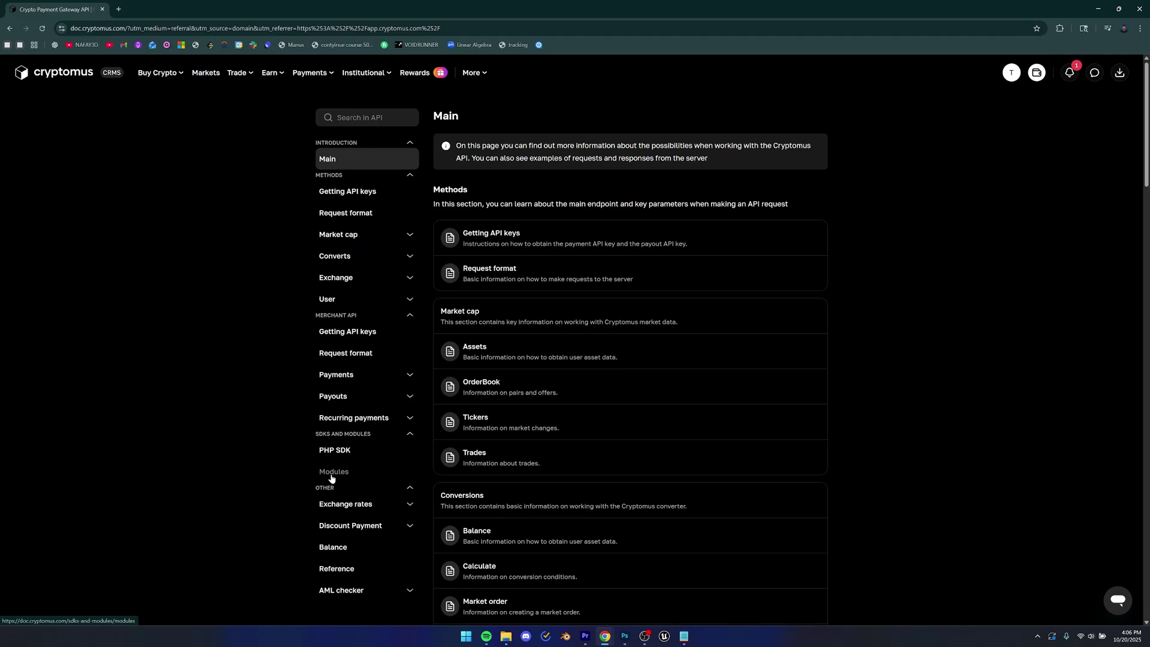
pyautogui.click(331, 476)
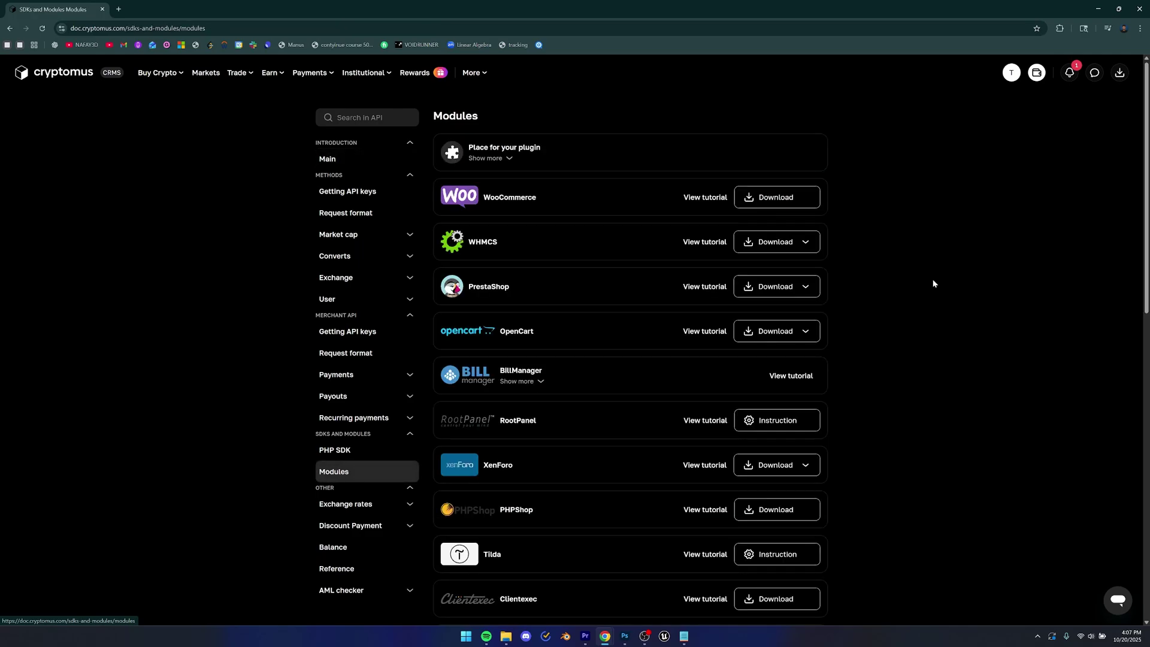
pyautogui.scroll(-11, 649, 252)
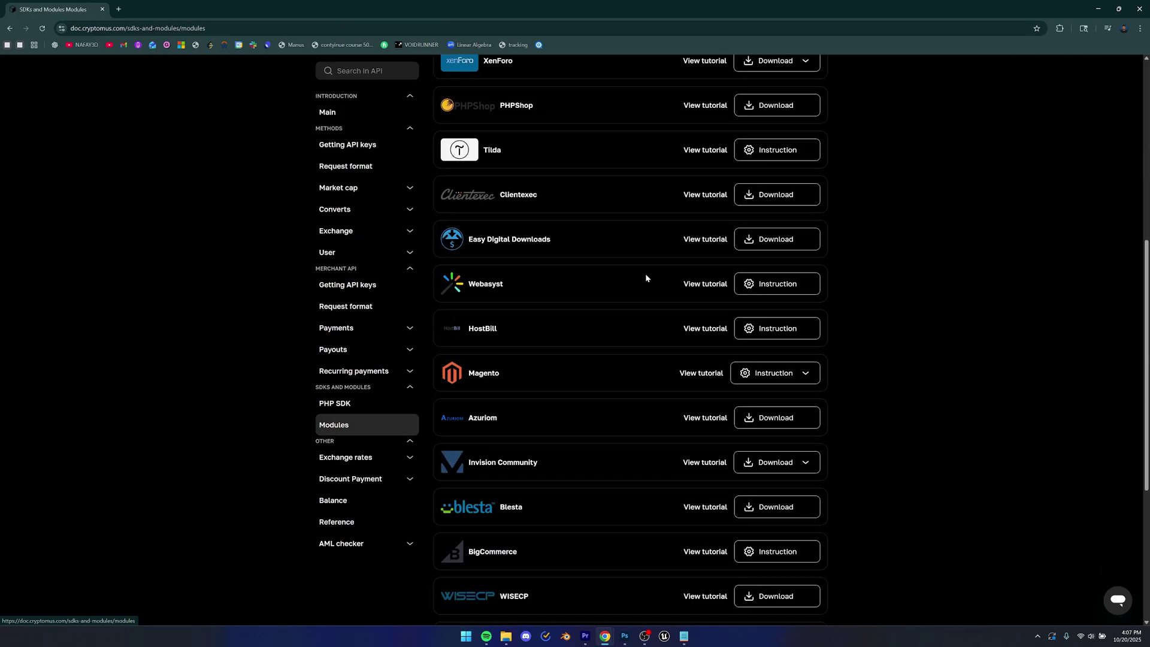
pyautogui.scroll(10, 645, 273)
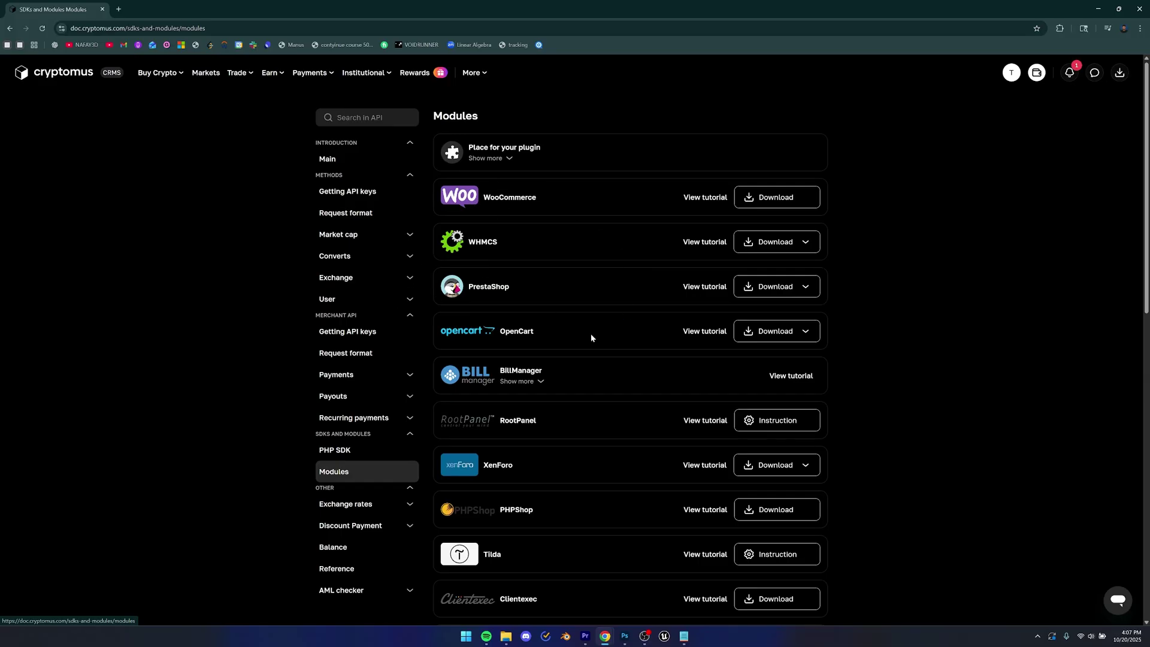
pyautogui.scroll(-3, 520, 326)
pyautogui.scroll(-2, 521, 326)
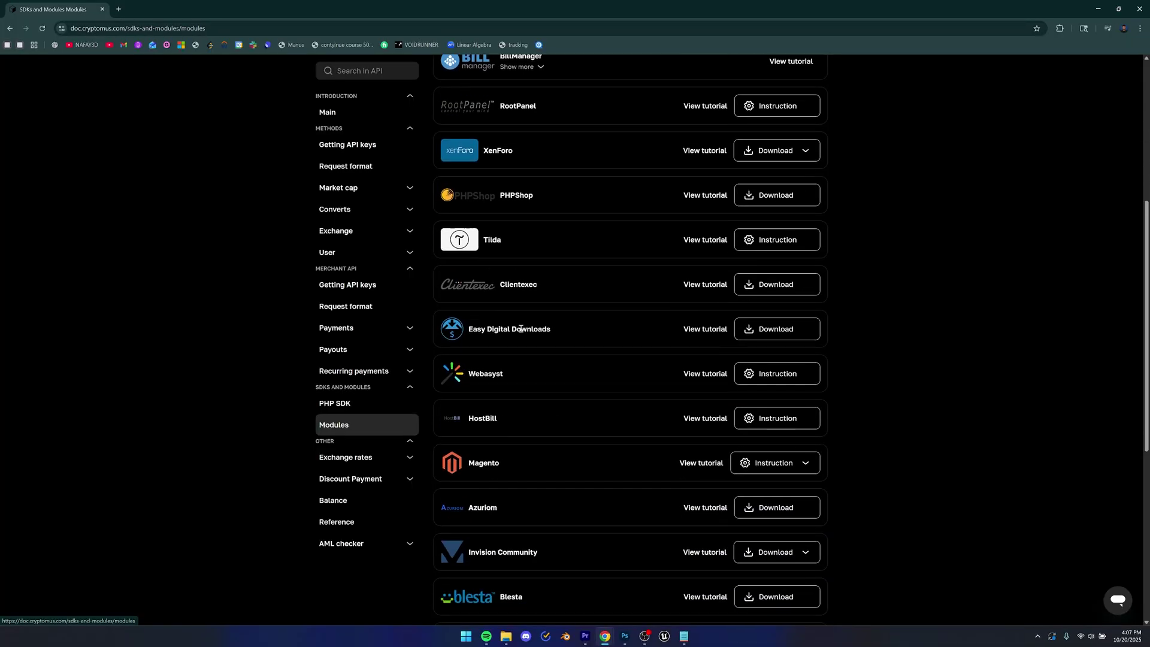
pyautogui.scroll(-5, 517, 458)
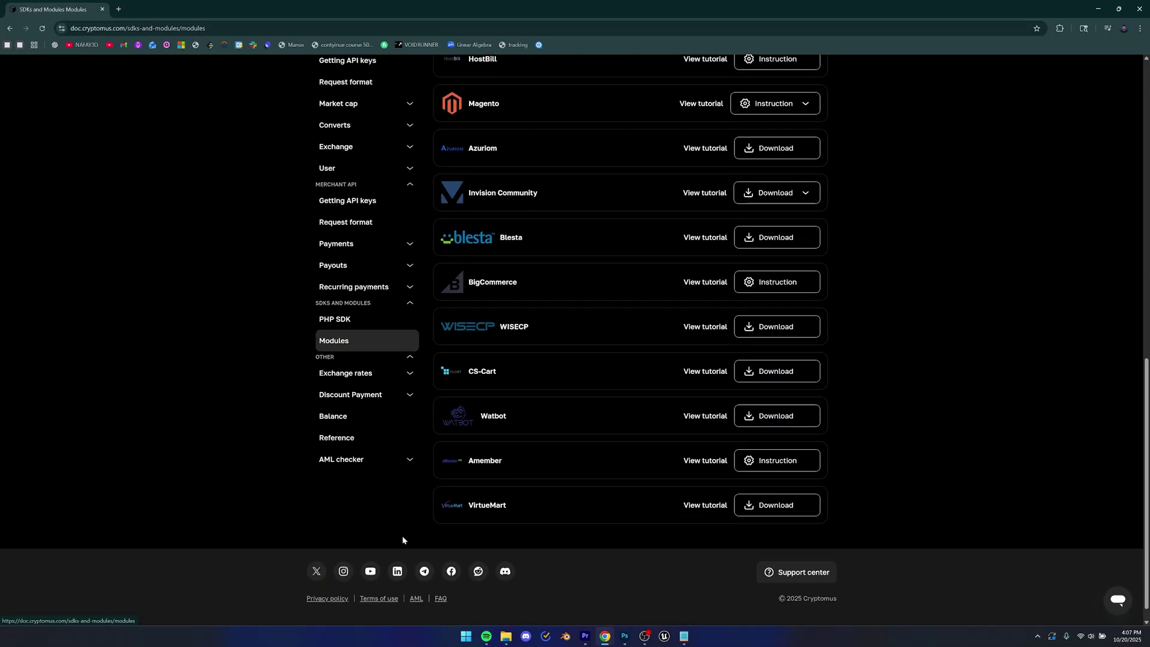
pyautogui.scroll(7, 479, 455)
pyautogui.scroll(3, 896, 448)
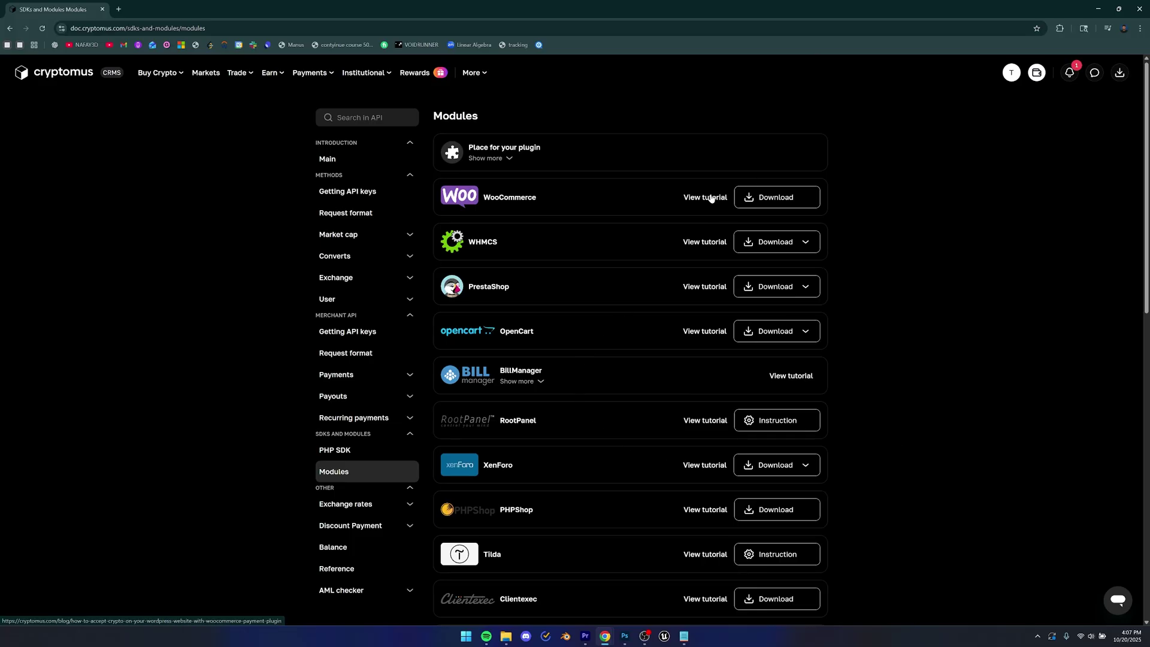
# Download the Cryptomus WooCommerce plugin, read its setup tutorial, and open WordPress admin in a new tab
pyautogui.click(775, 199)
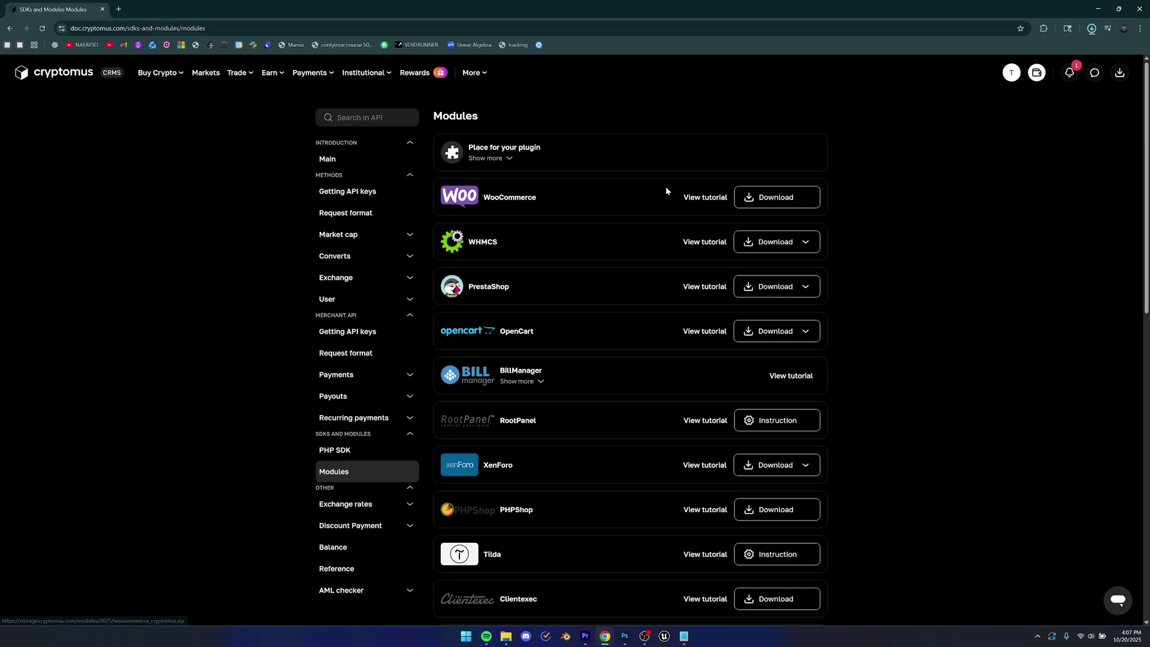
pyautogui.click(705, 198)
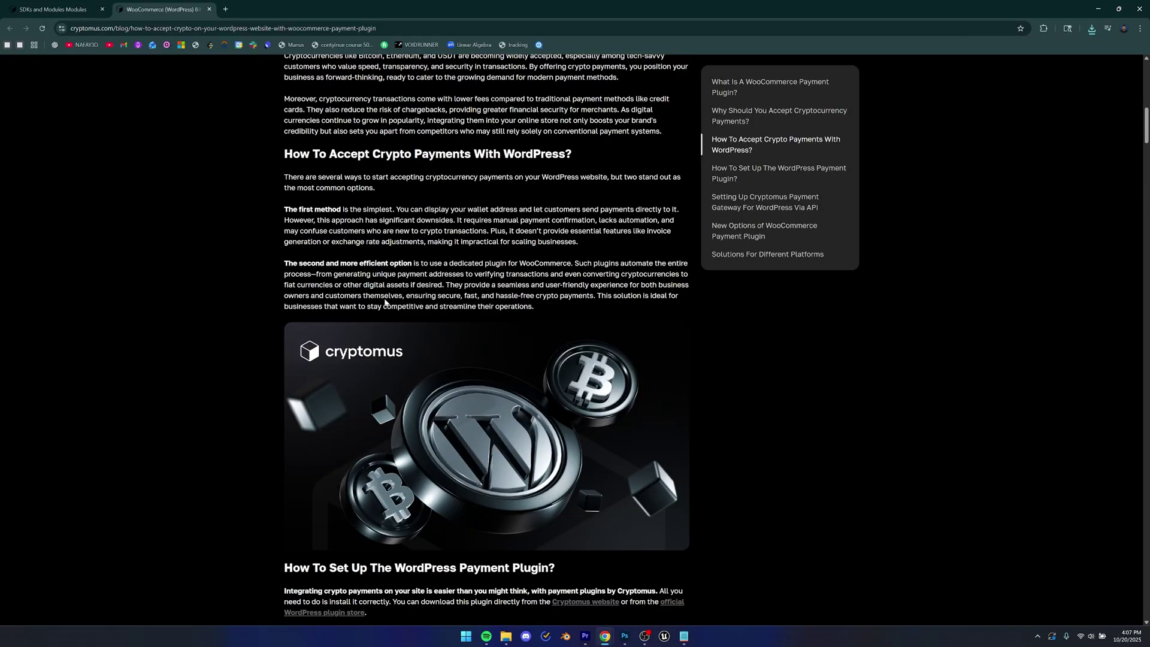
pyautogui.scroll(-3, 661, 347)
pyautogui.scroll(-5, 662, 348)
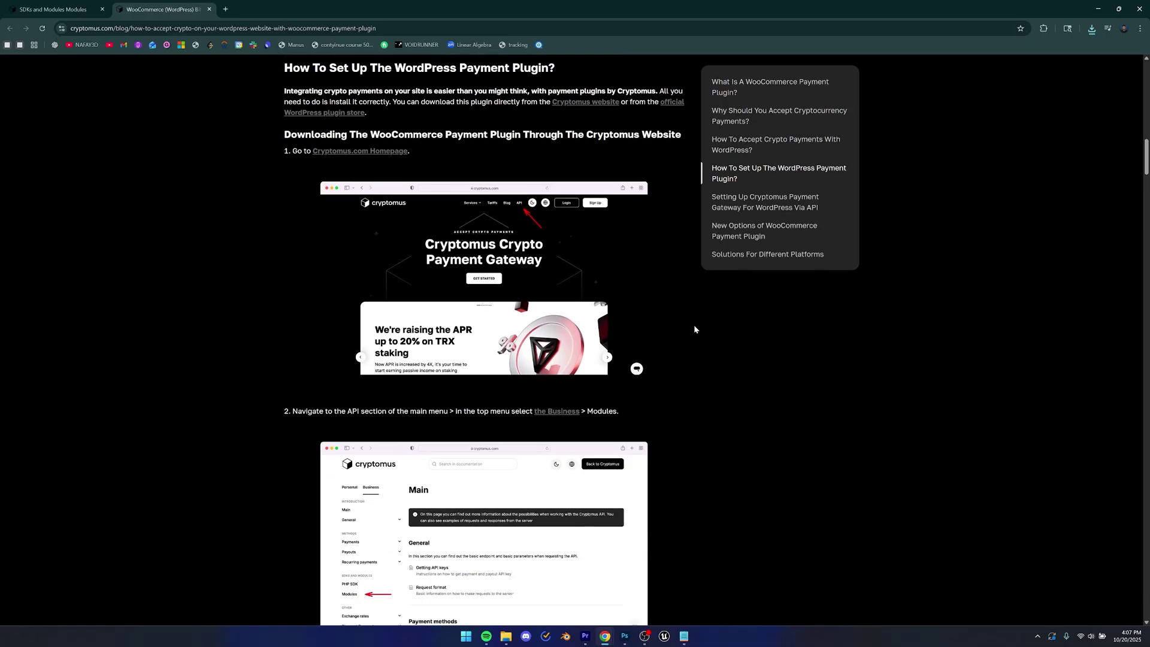
pyautogui.scroll(-12, 728, 360)
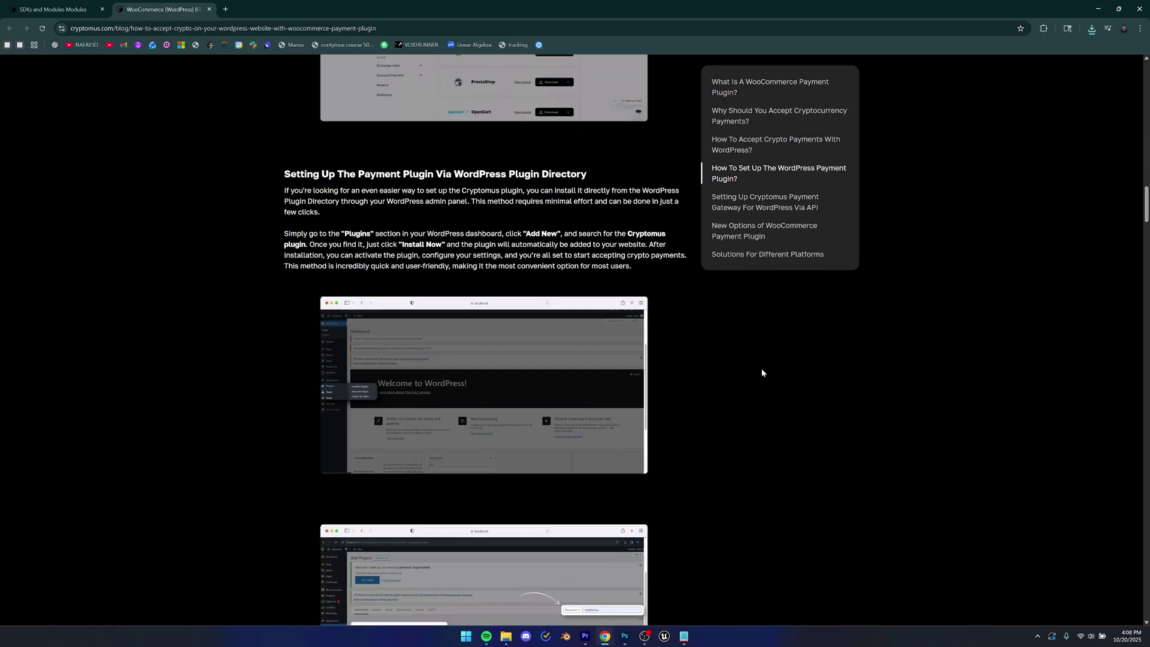
pyautogui.scroll(-4, 750, 374)
pyautogui.scroll(-8, 738, 376)
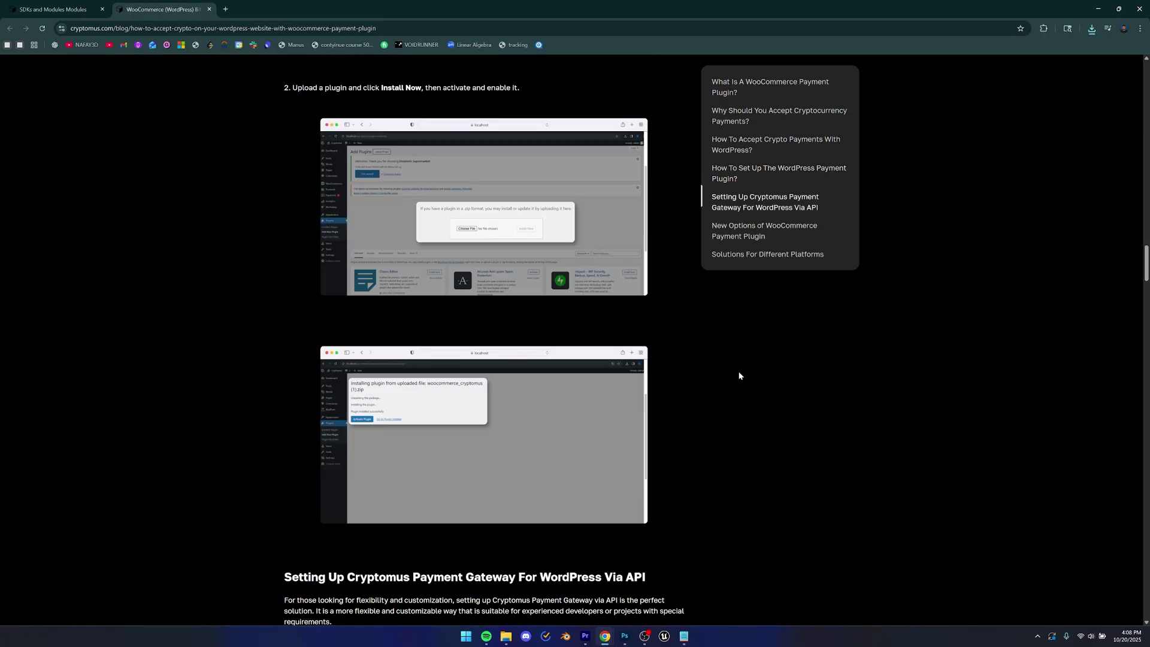
pyautogui.scroll(-4, 761, 377)
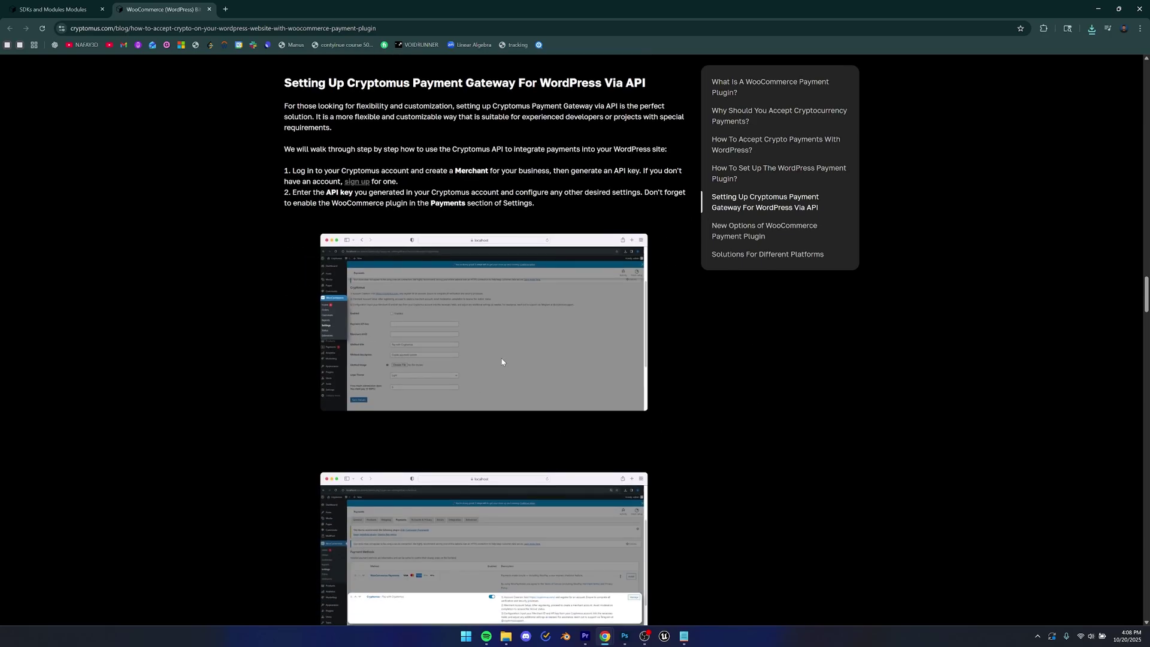
pyautogui.scroll(-6, 724, 379)
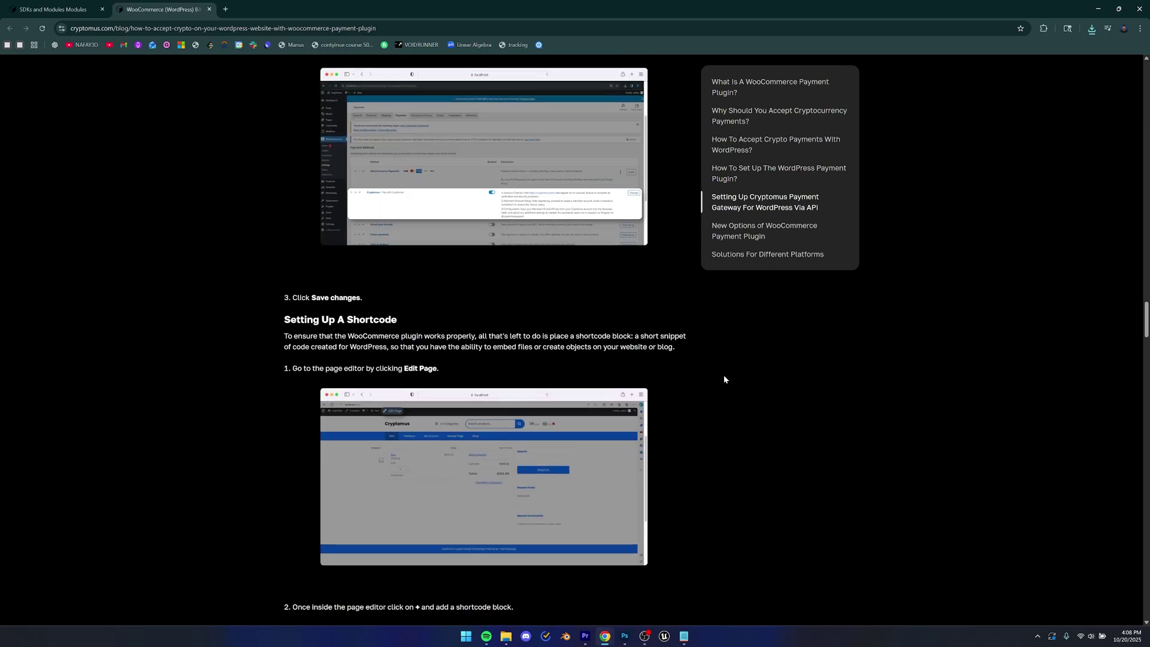
pyautogui.hotkey('ctrl', 'shift', 't')
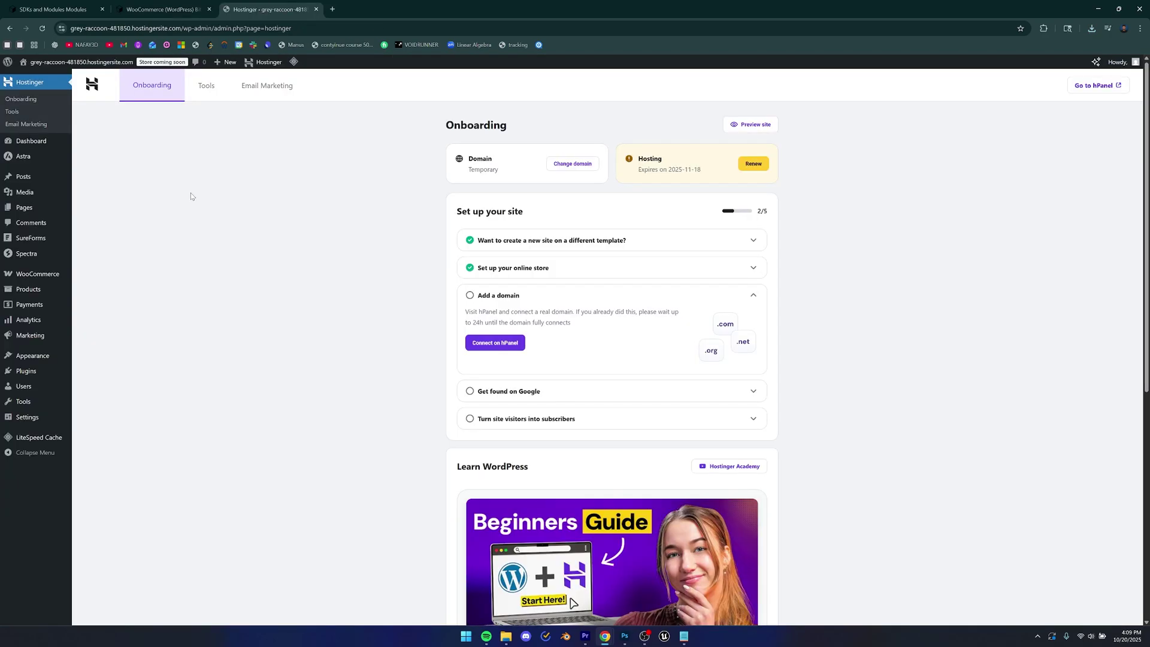
# Go to the WordPress Add Plugins page with the plugin upload option showing
pyautogui.click(25, 371)
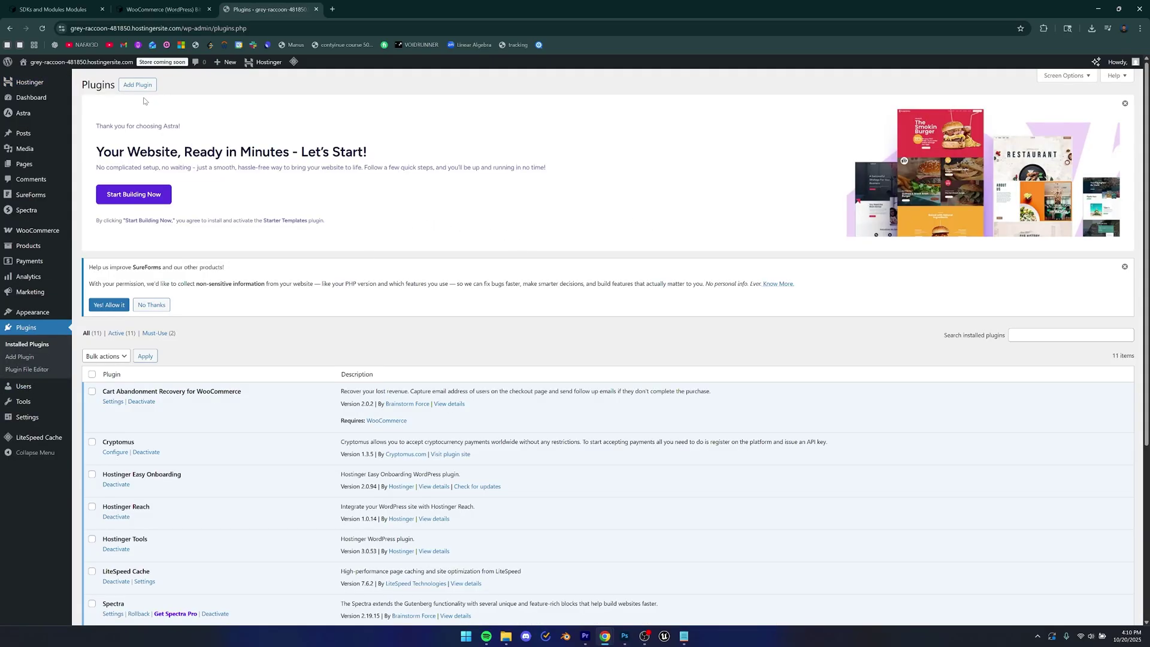
pyautogui.click(136, 86)
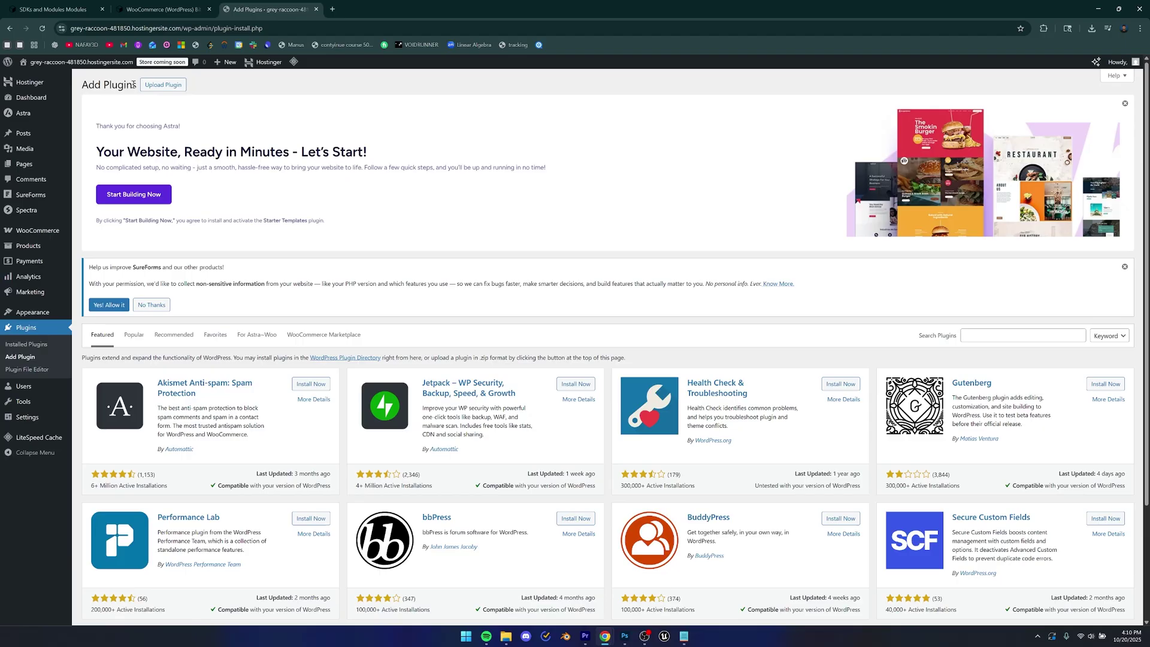
pyautogui.click(170, 87)
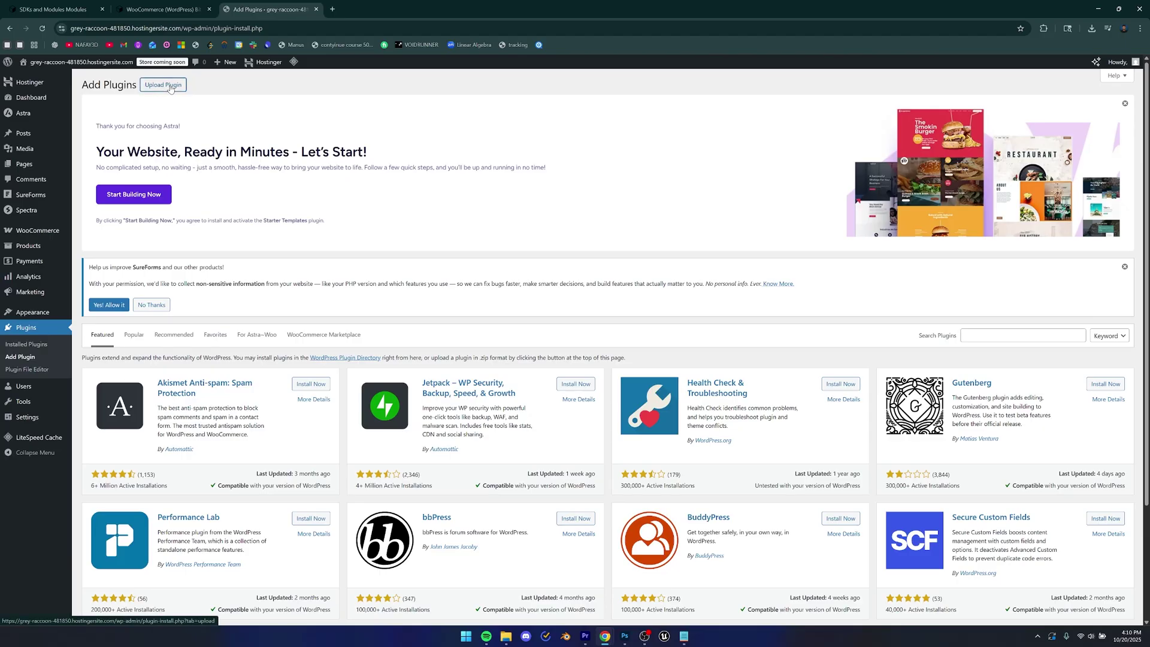
# Check the downloaded plugin file and glance at the Cryptomus guide and Modules documentation tabs
pyautogui.click(1091, 29)
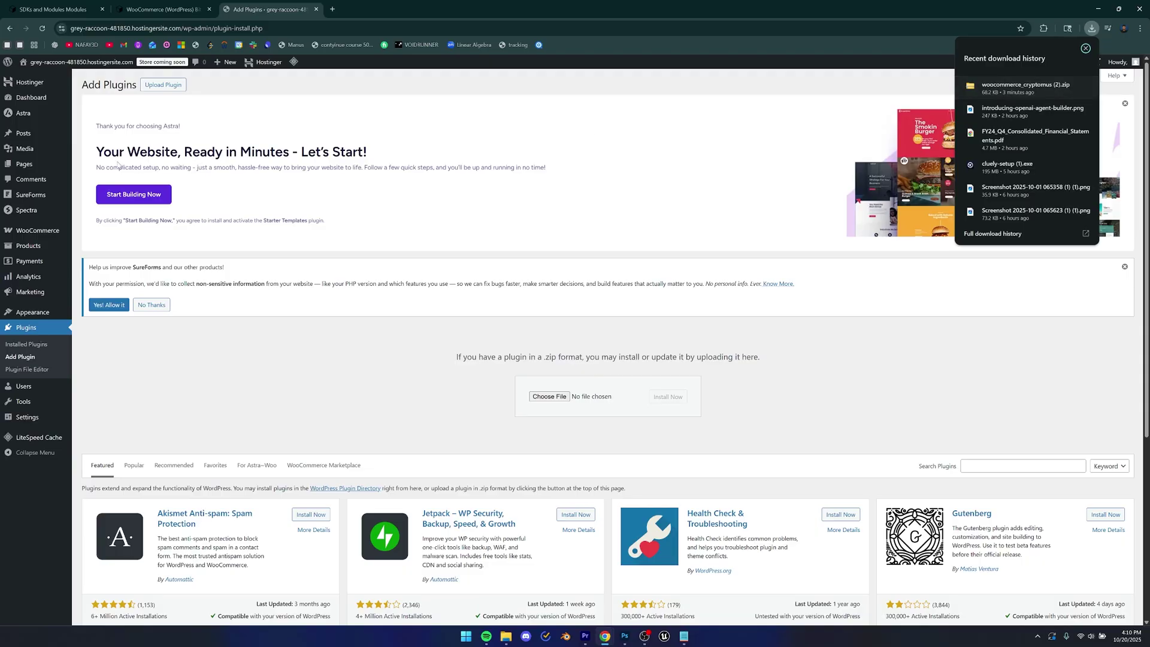
pyautogui.click(143, 4)
pyautogui.click(85, 4)
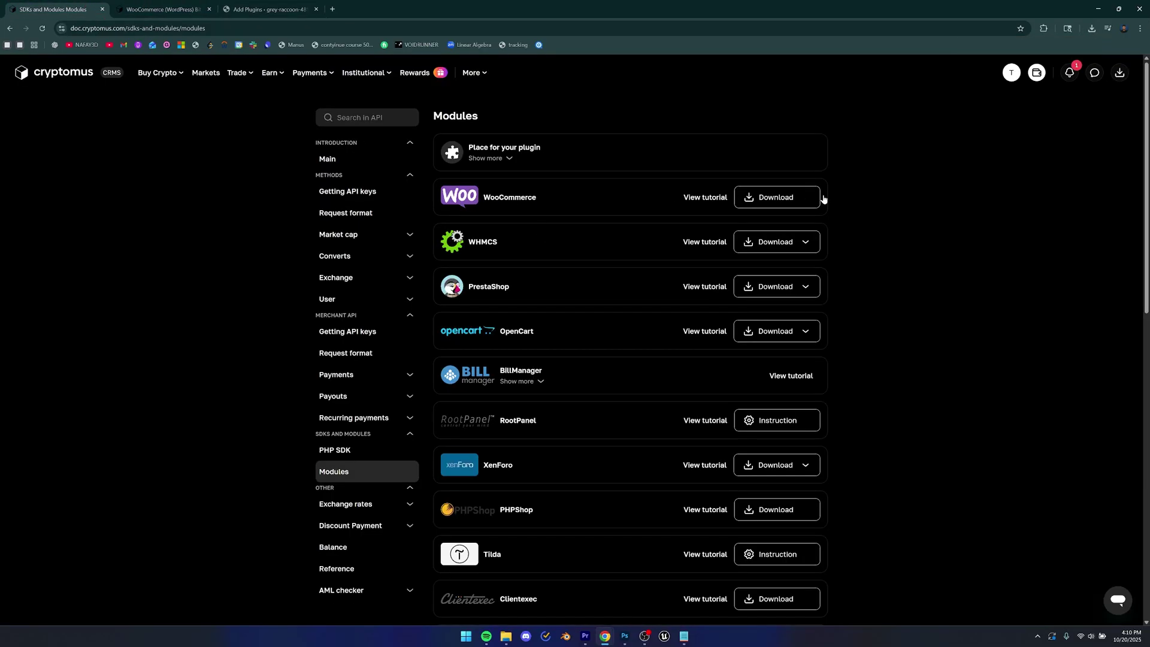
# Upload woocommerce_cryptomus (2).zip, cancel replacing the installed Cryptomus 1.3.5, and open Installed Plugins
pyautogui.click(239, 5)
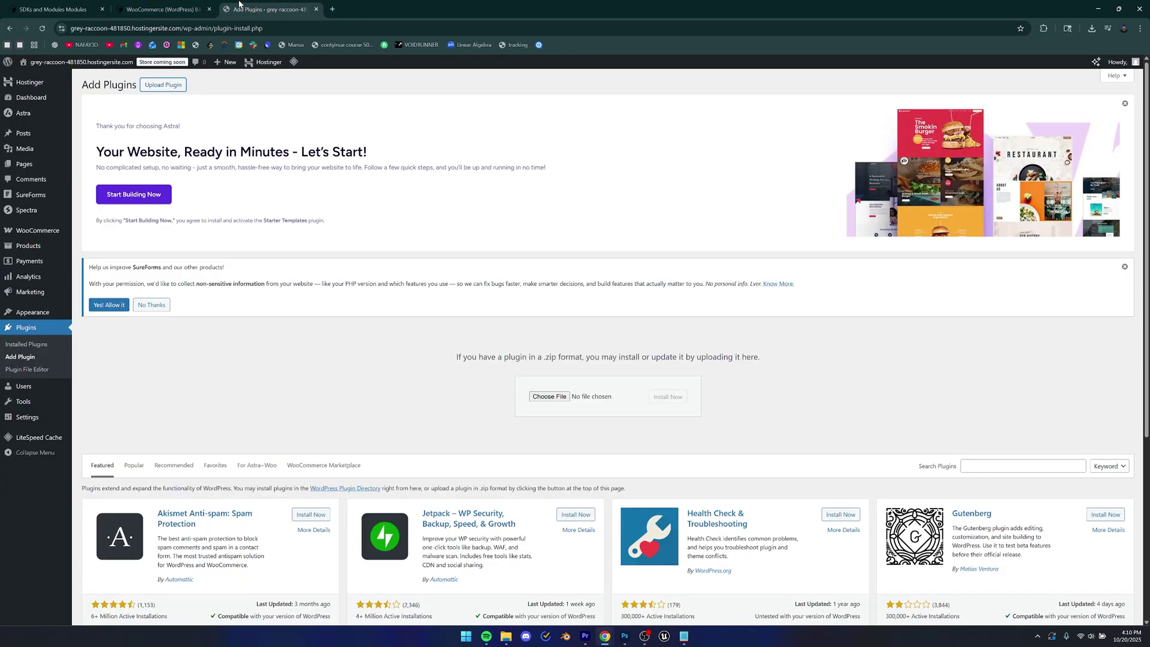
pyautogui.click(1091, 28)
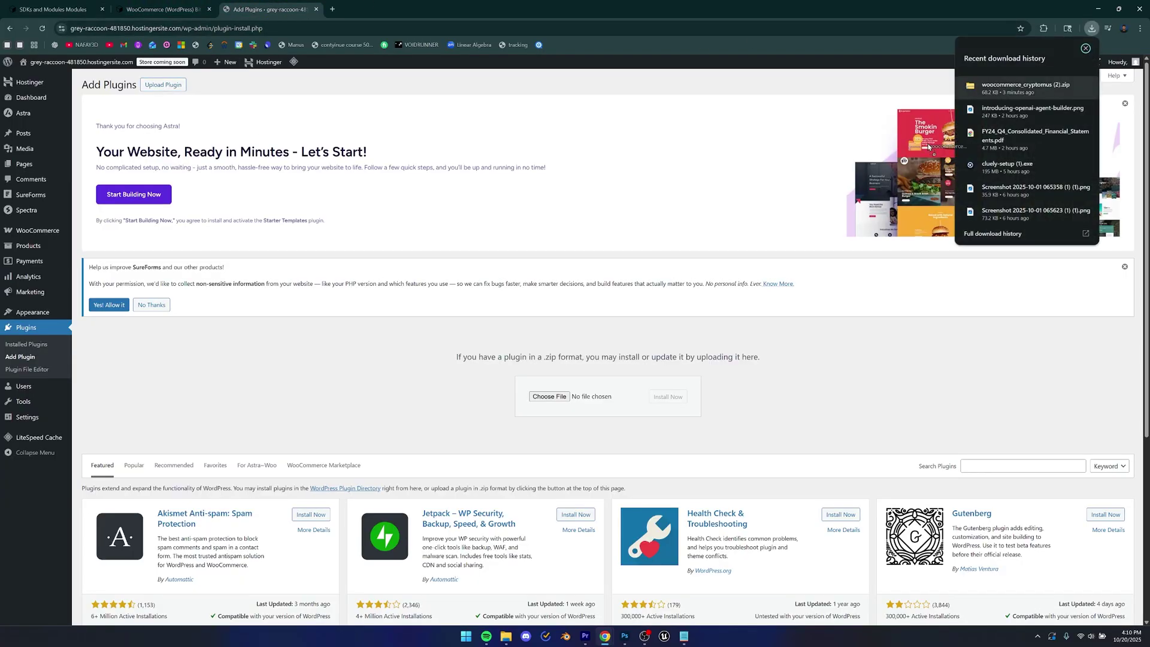
pyautogui.moveTo(1025, 87); pyautogui.dragTo(551, 400)
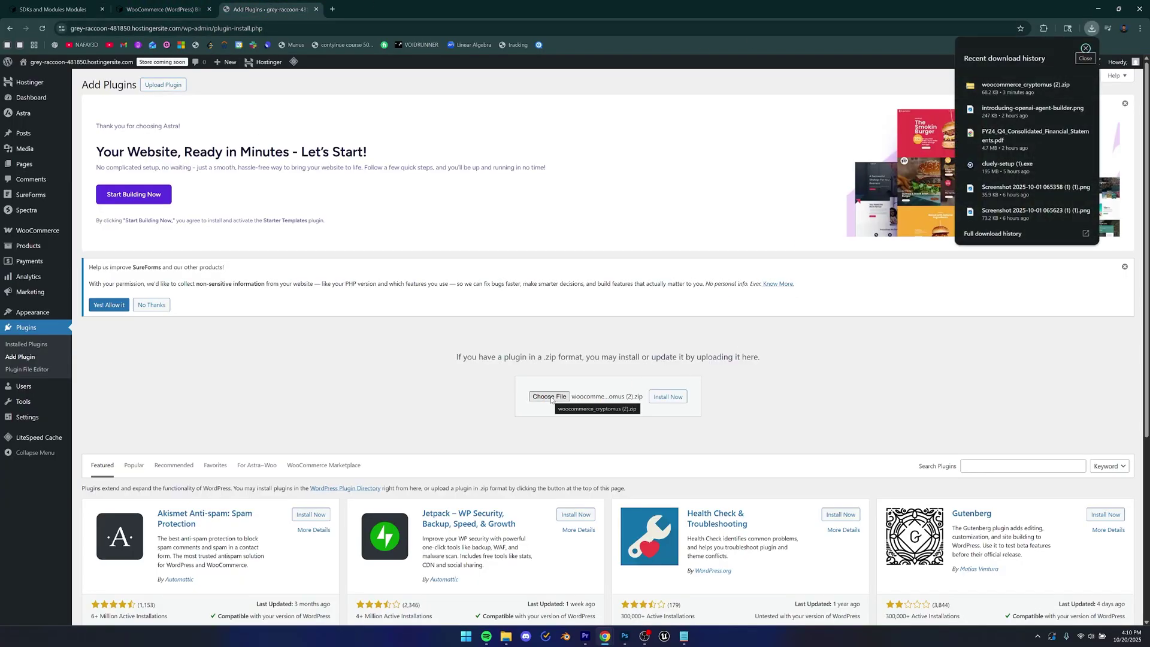
pyautogui.click(667, 397)
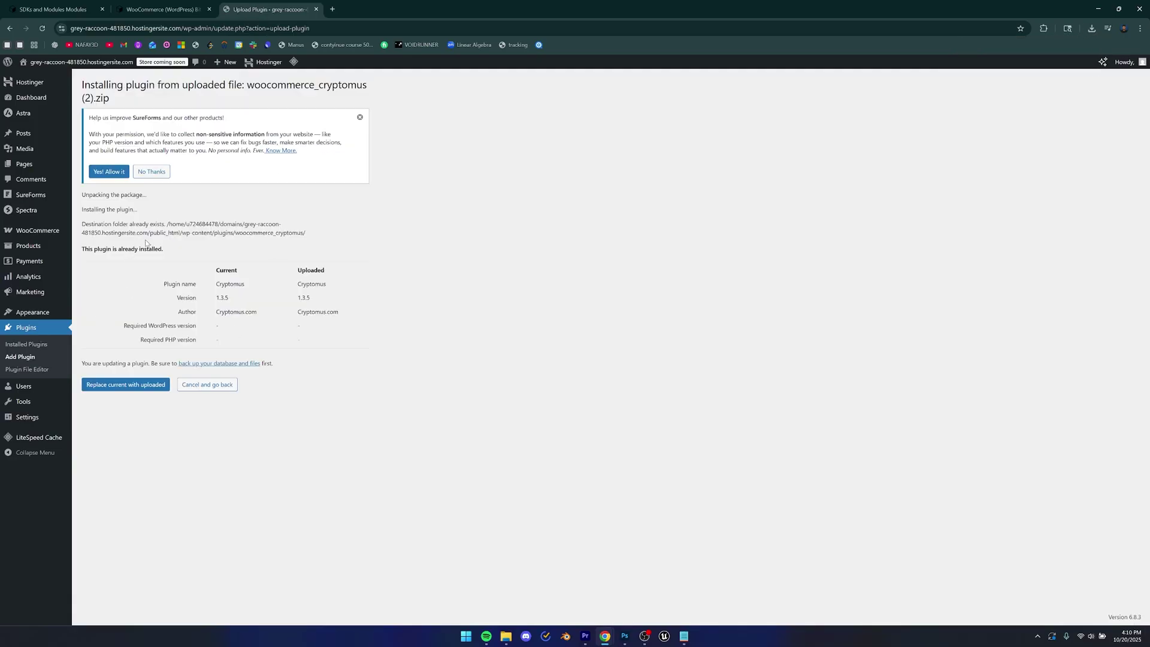
pyautogui.click(207, 384)
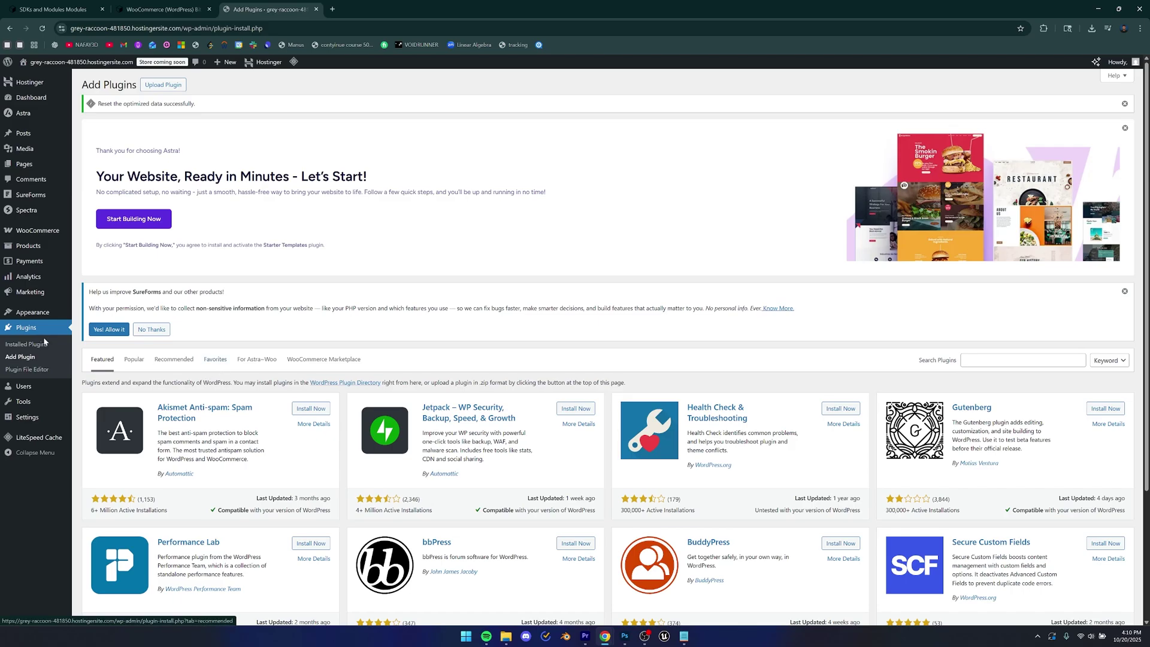
pyautogui.click(26, 345)
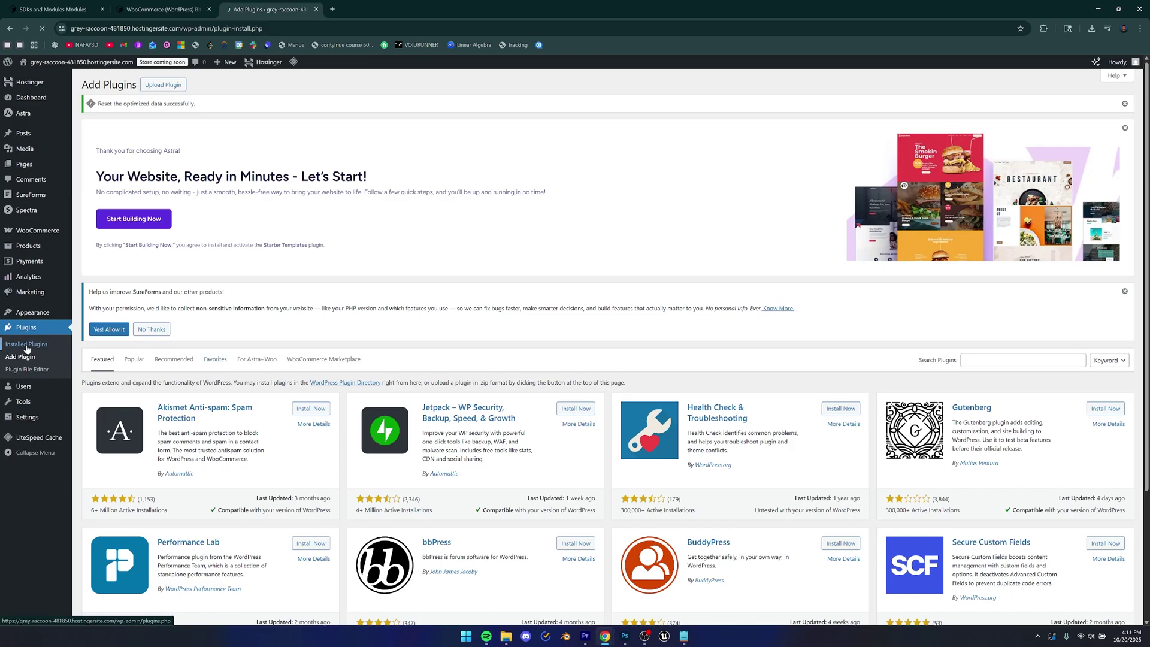
# Open the Cryptomus payment gateway settings and decline the SureForms data-sharing notice
pyautogui.scroll(-2, 90, 351)
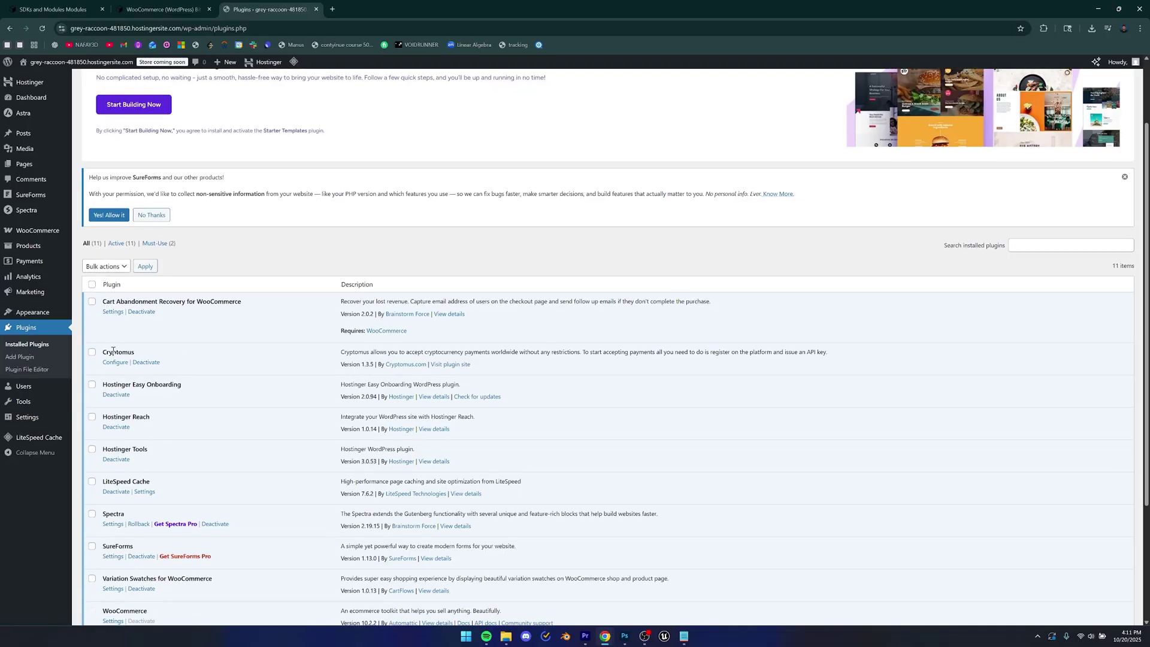
pyautogui.click(115, 363)
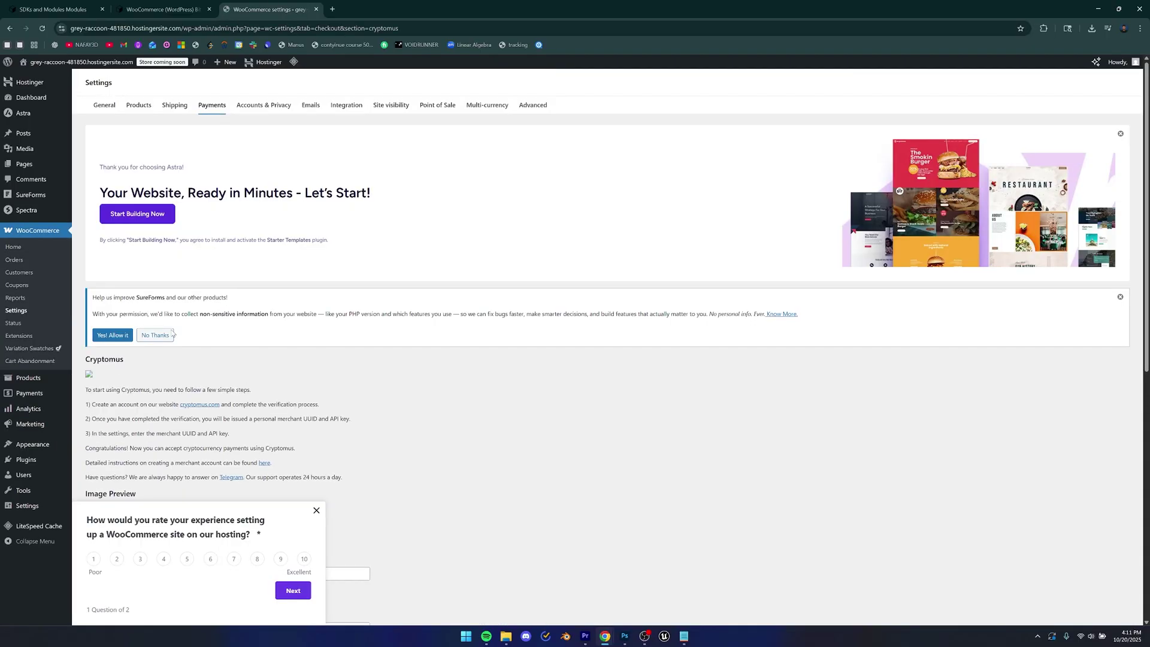
pyautogui.scroll(-1, 526, 357)
pyautogui.click(154, 289)
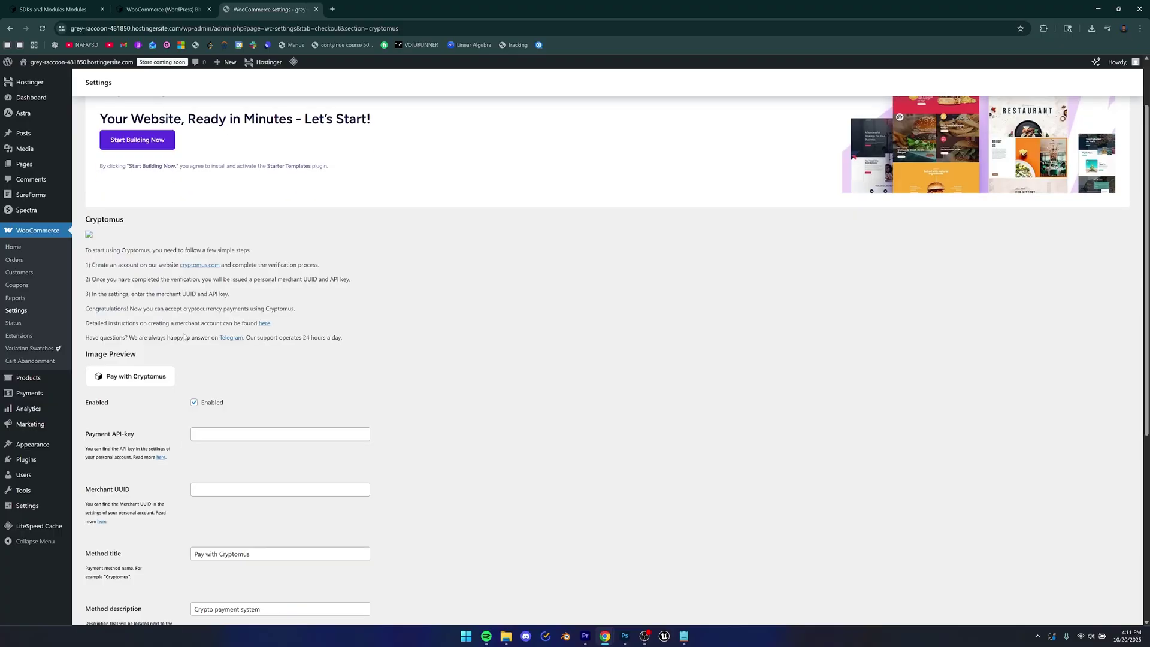
# Review the empty Payment API-key and Merchant UUID fields and click into Merchant UUID
pyautogui.scroll(-2, 323, 370)
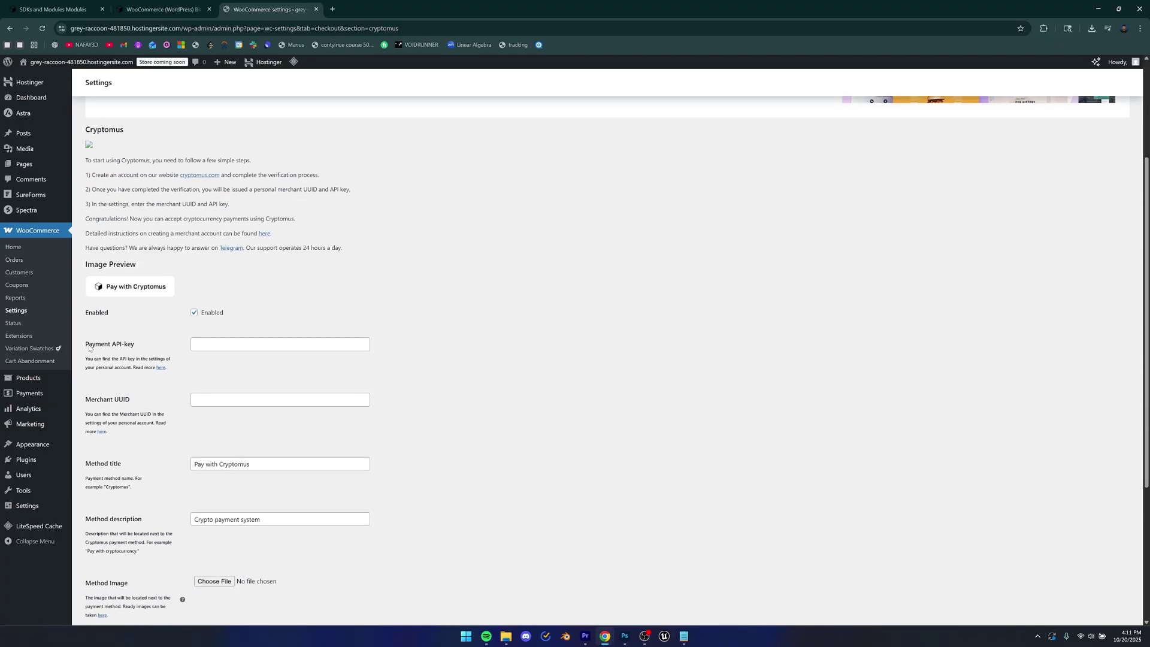
pyautogui.moveTo(90, 349); pyautogui.dragTo(146, 359)
pyautogui.click(131, 381)
pyautogui.moveTo(89, 406); pyautogui.dragTo(139, 407)
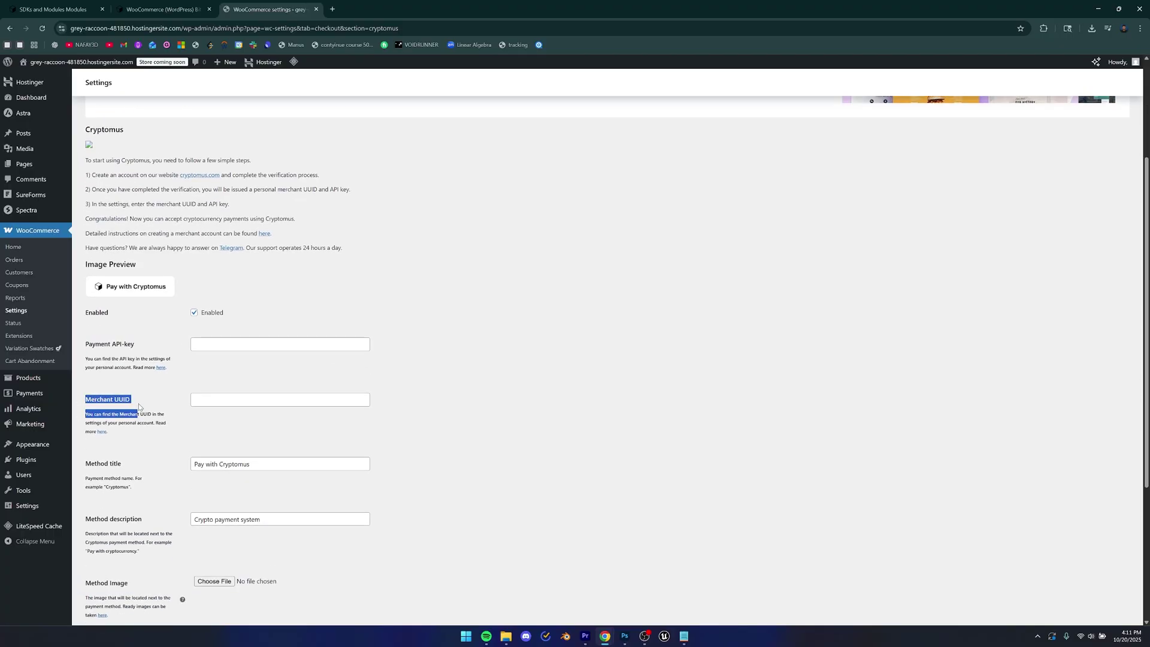
pyautogui.click(134, 402)
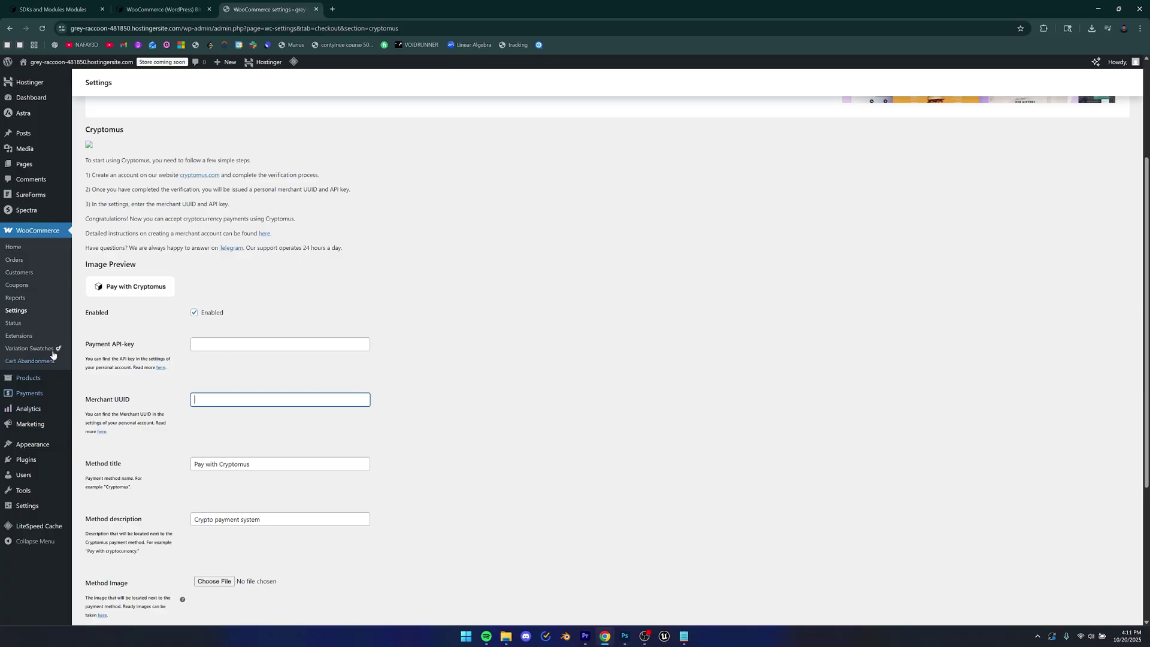
# Back in Cryptomus, go to the account overview and open the Business merchants list
pyautogui.click(77, 7)
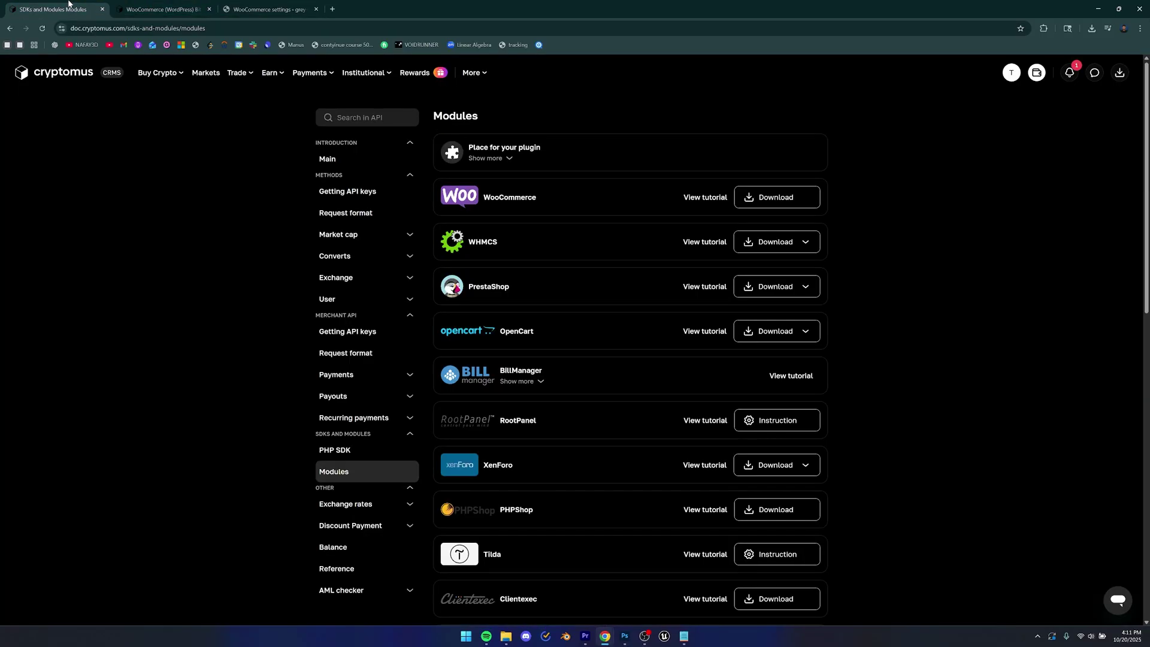
pyautogui.click(1011, 72)
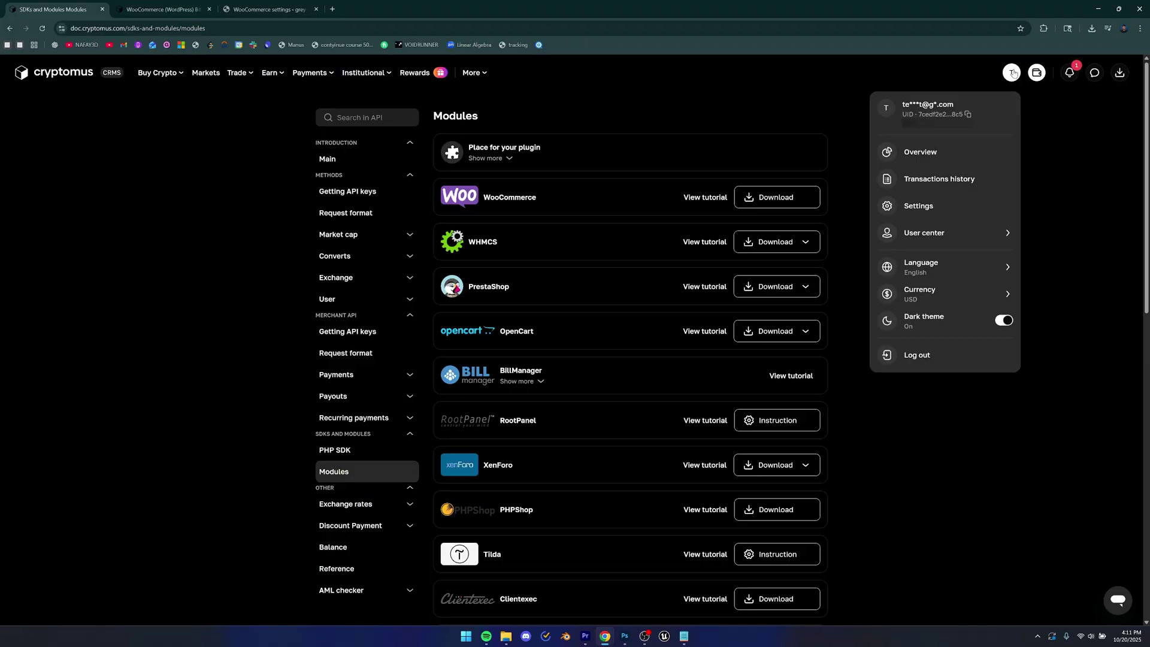
pyautogui.click(928, 150)
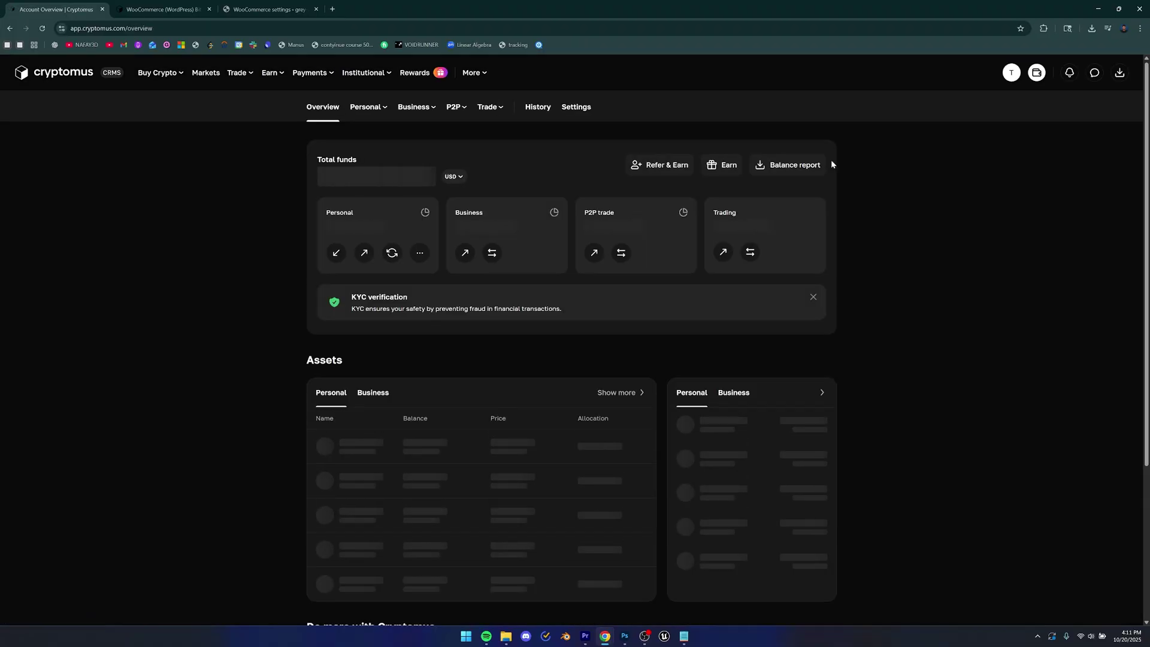
pyautogui.moveTo(415, 113)
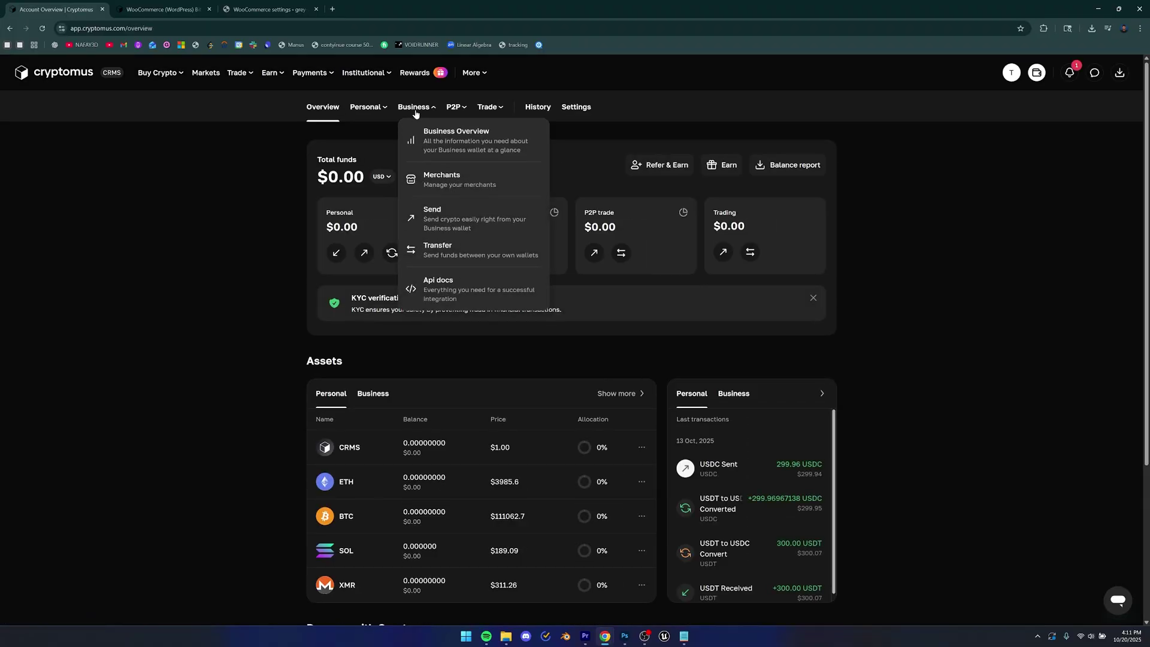
pyautogui.click(443, 179)
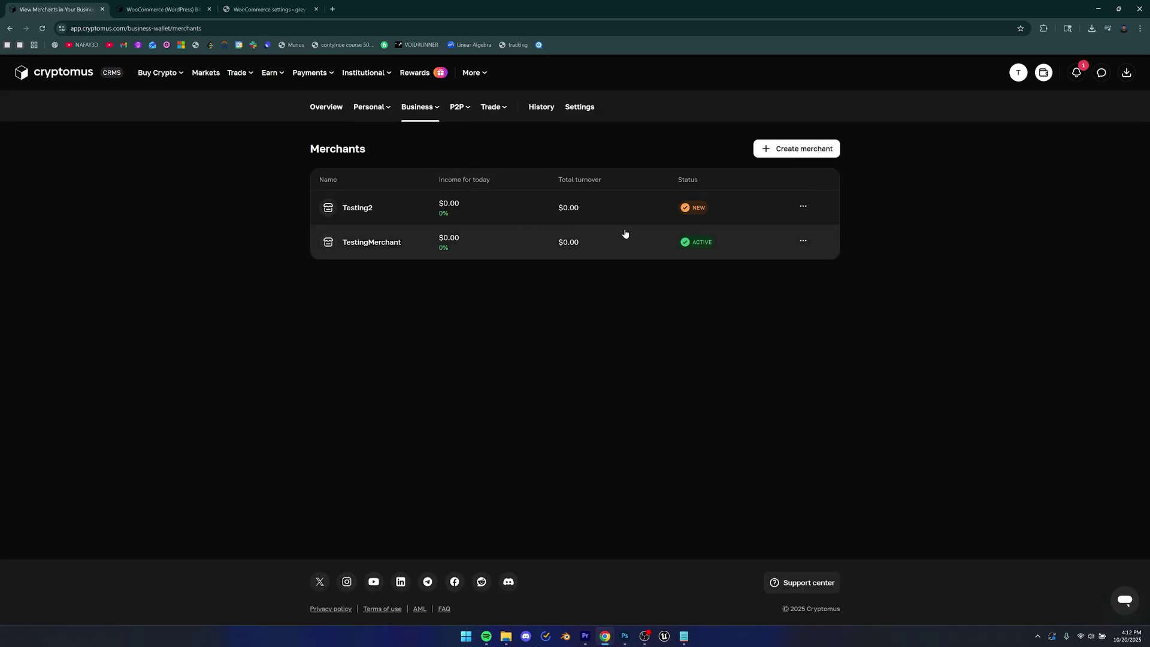
# Create a new merchant named test3 and open its setup dashboard
pyautogui.click(796, 151)
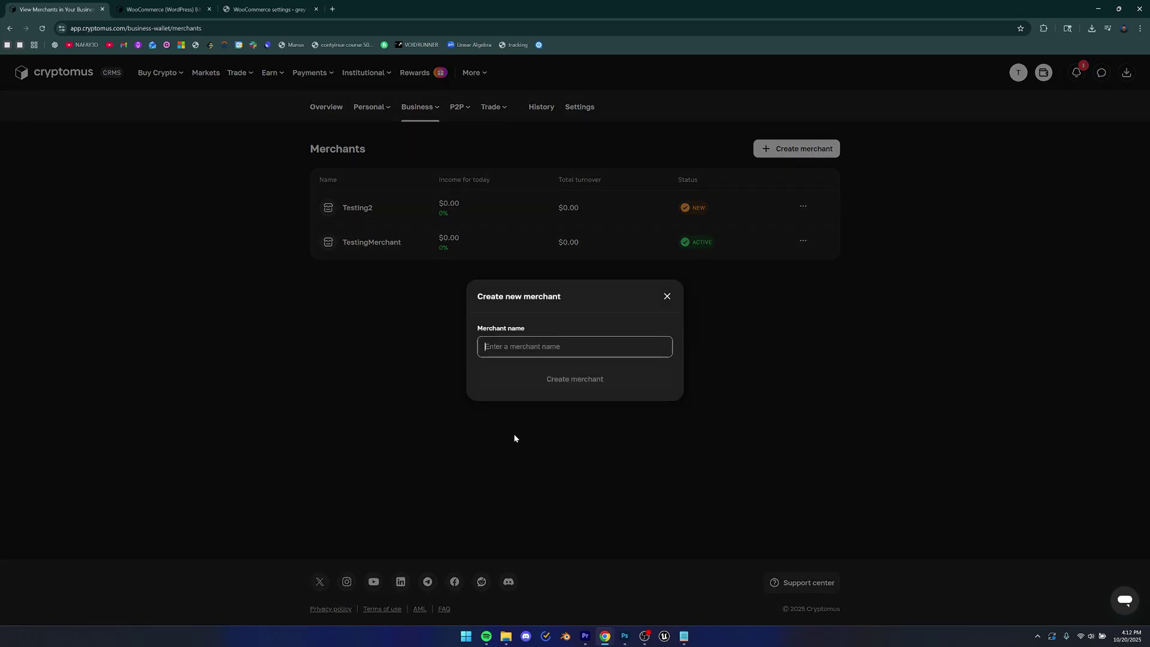
pyautogui.write('test3')
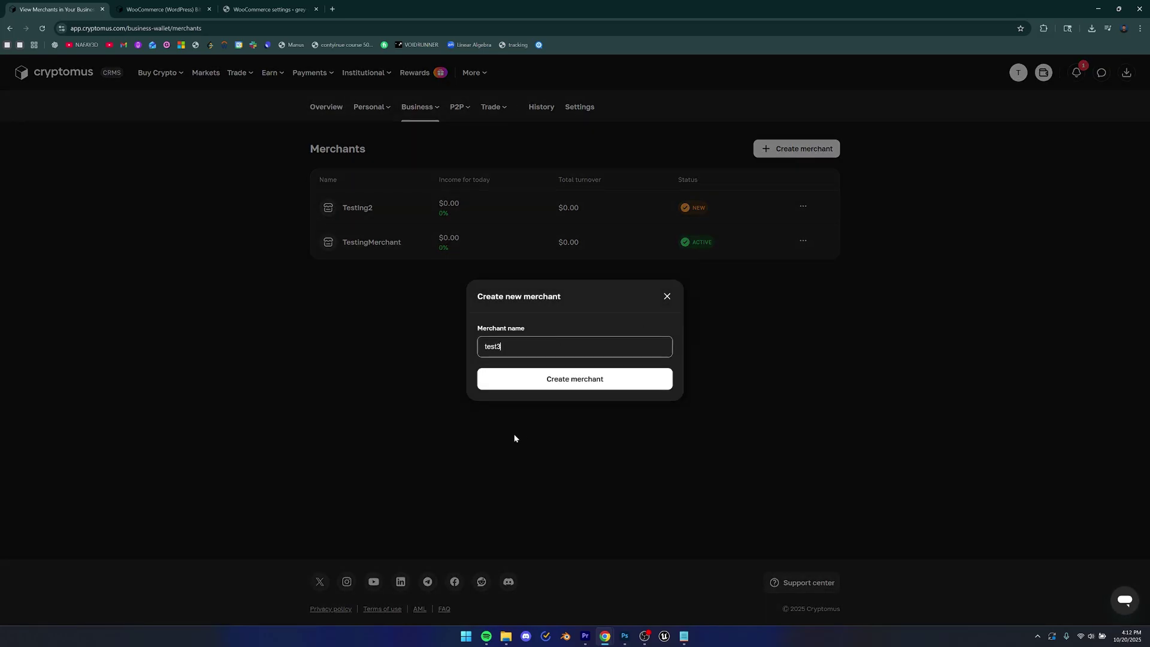
pyautogui.press('Return')
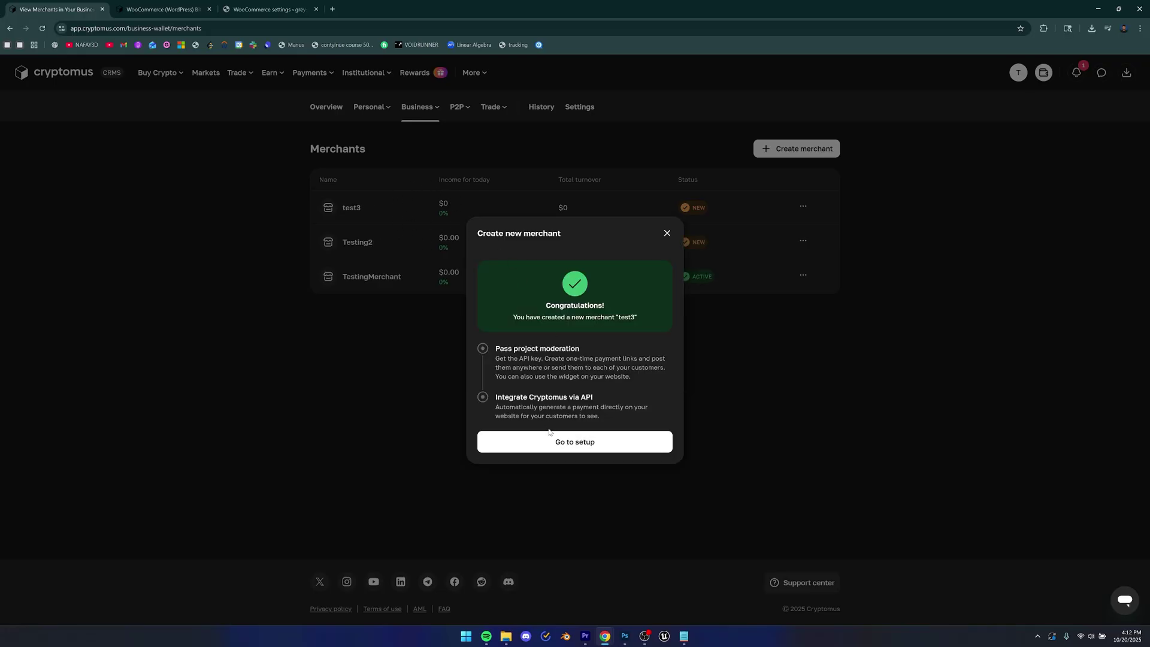
pyautogui.click(568, 443)
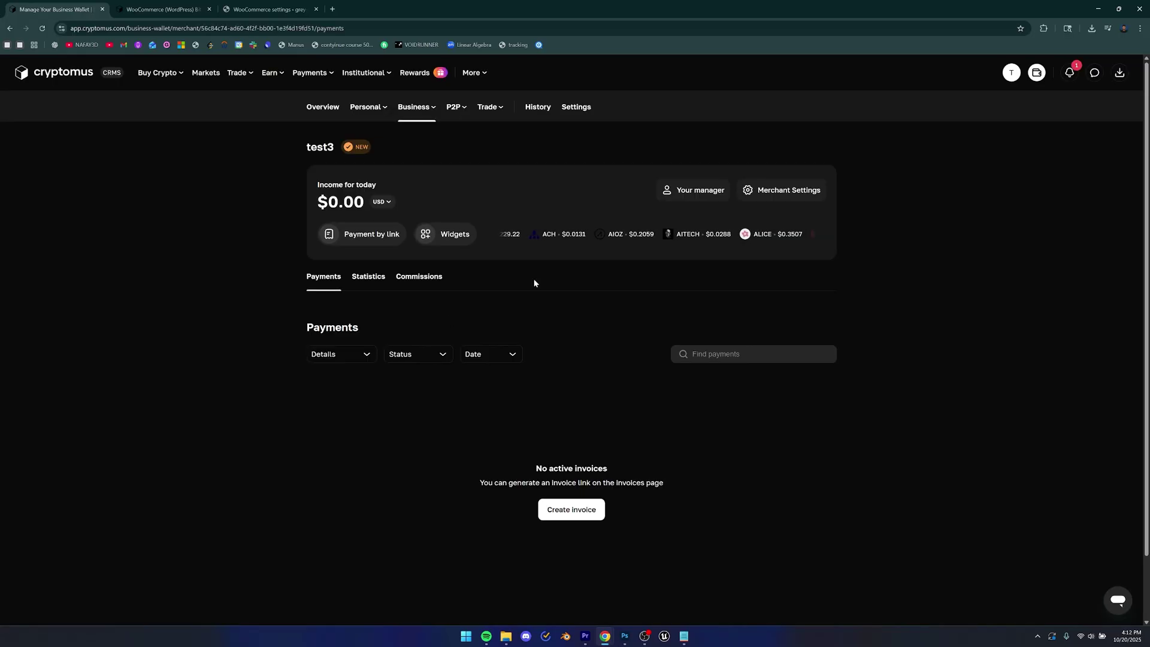
# Request API integration for test3, submitting the store's shop URL as project Test3
pyautogui.click(784, 190)
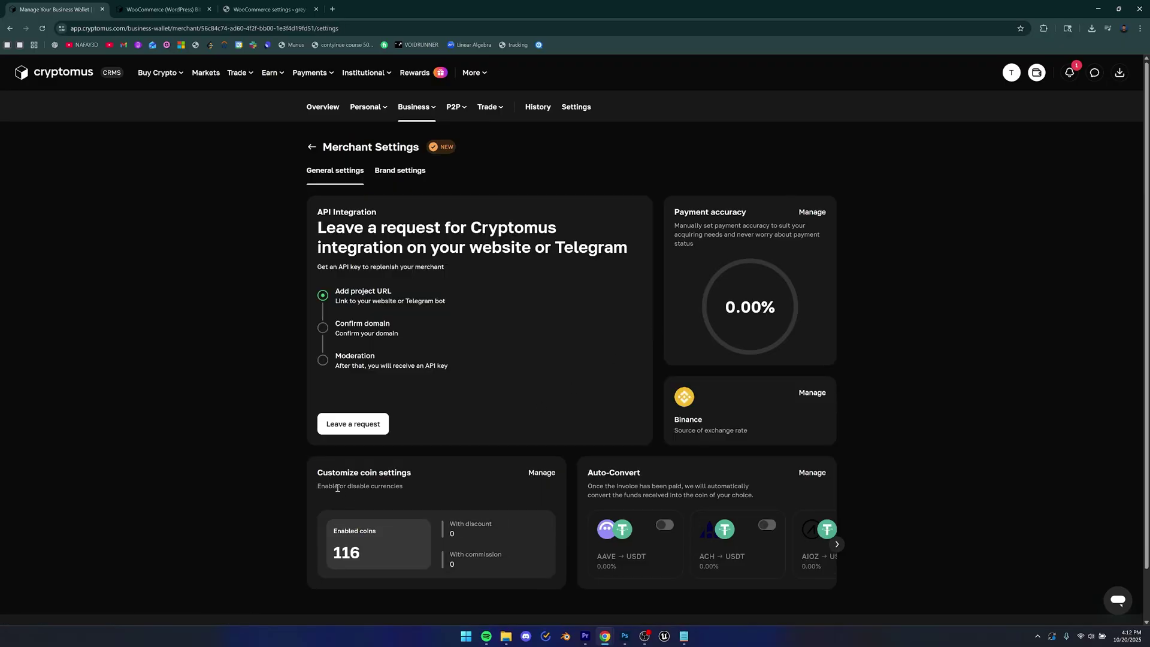
pyautogui.click(347, 431)
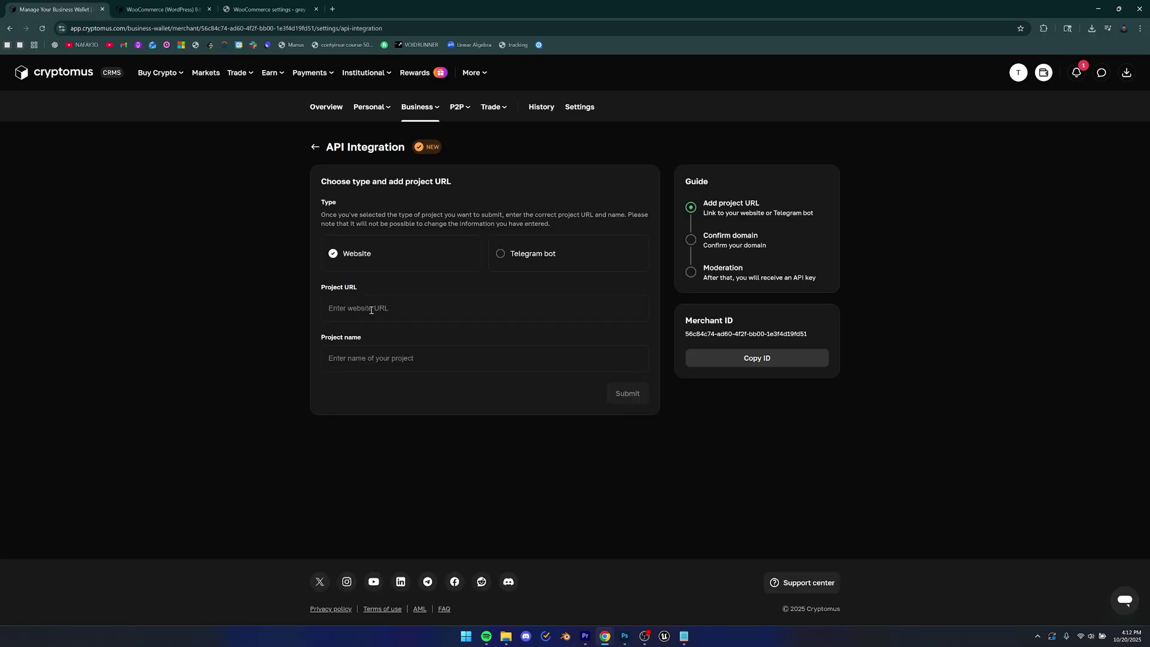
pyautogui.click(352, 305)
pyautogui.click(421, 327)
pyautogui.click(358, 366)
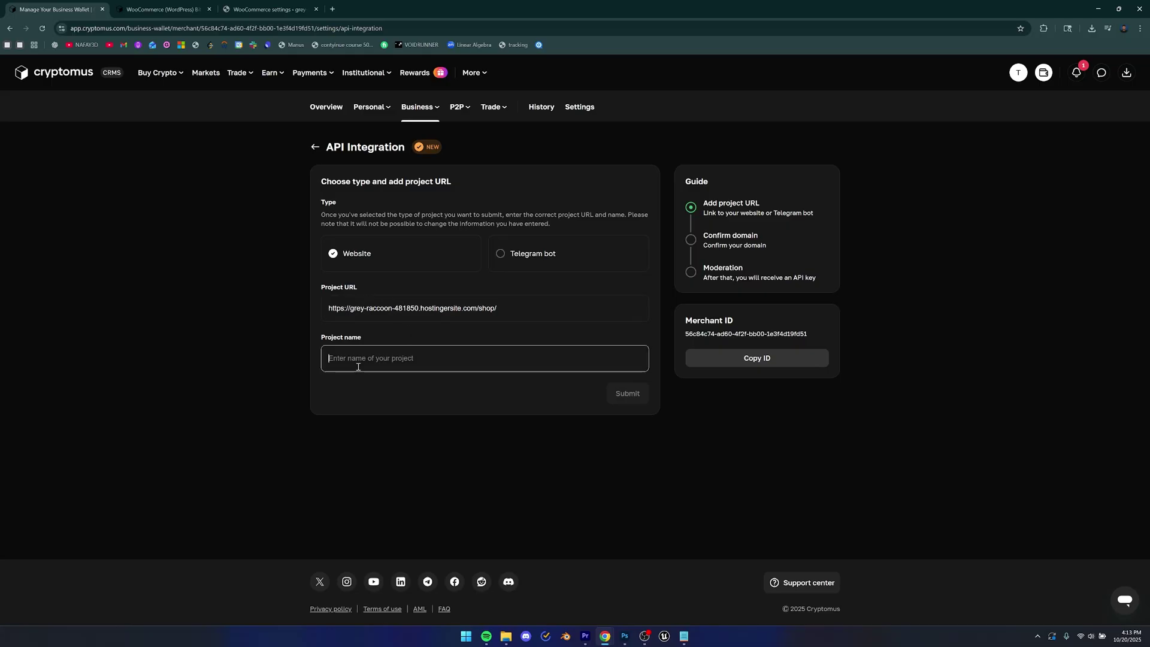
pyautogui.write('T')
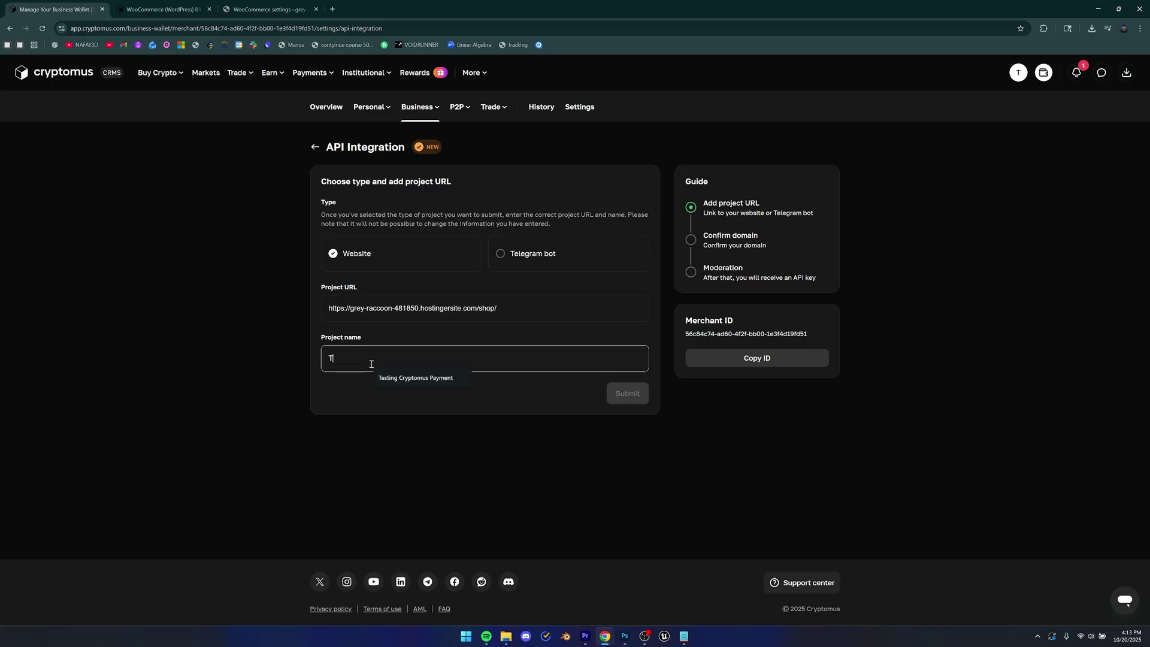
pyautogui.write('est3')
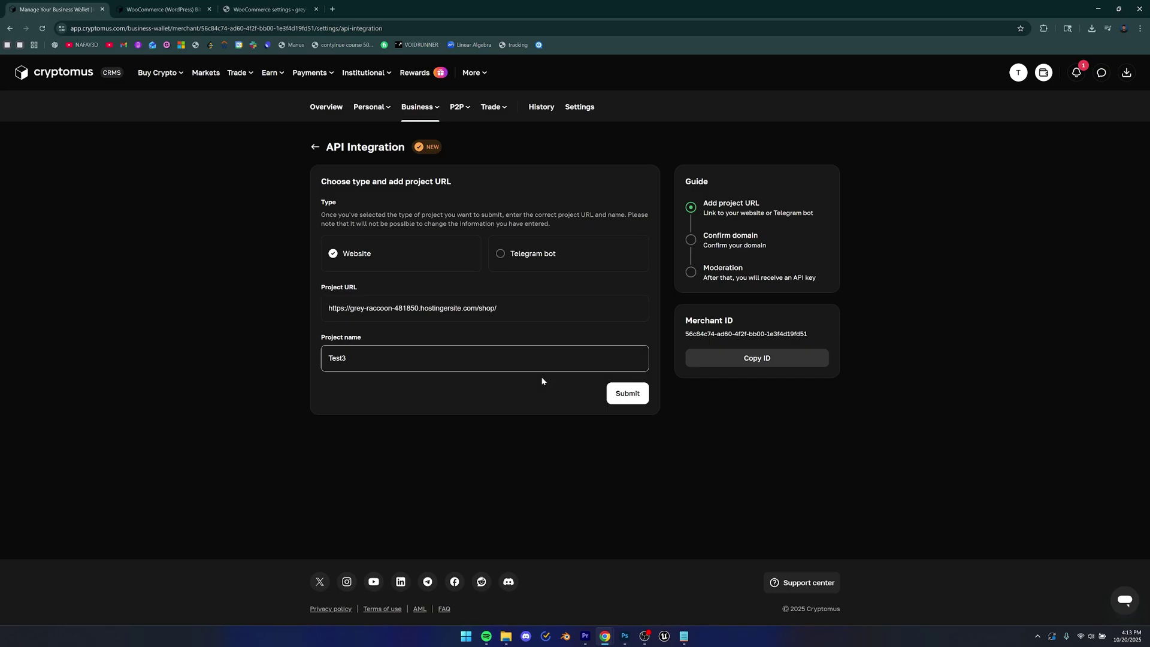
pyautogui.click(625, 397)
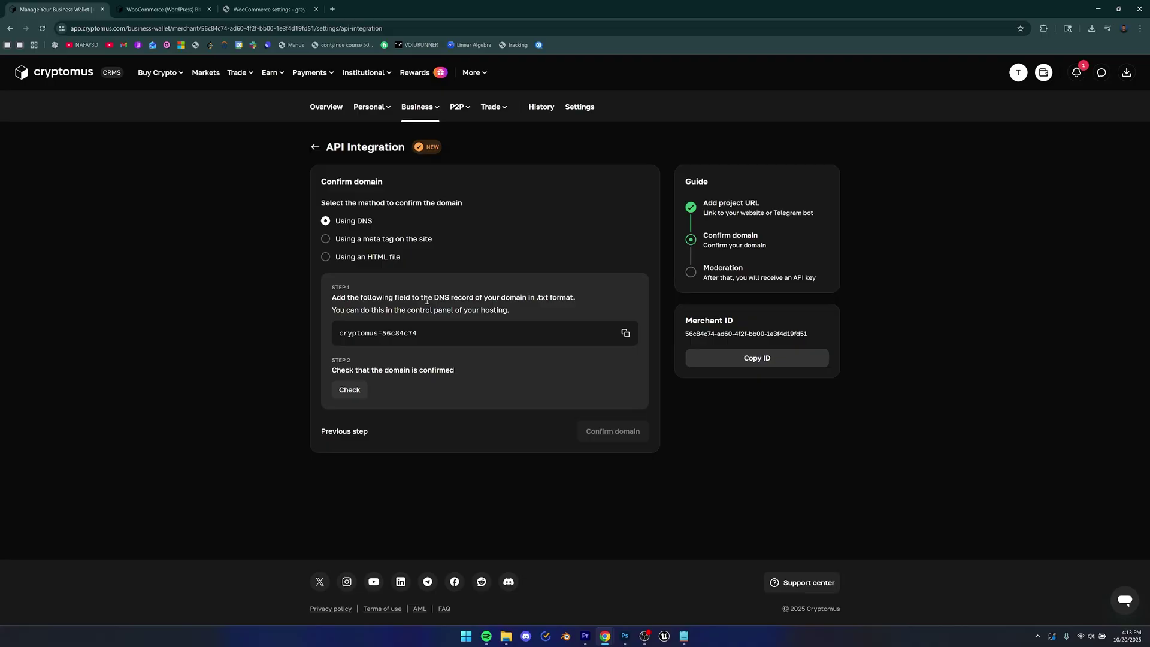
# Choose meta-tag domain confirmation, copy the meta tag code, and return to WordPress's Cryptomus settings
pyautogui.click(365, 242)
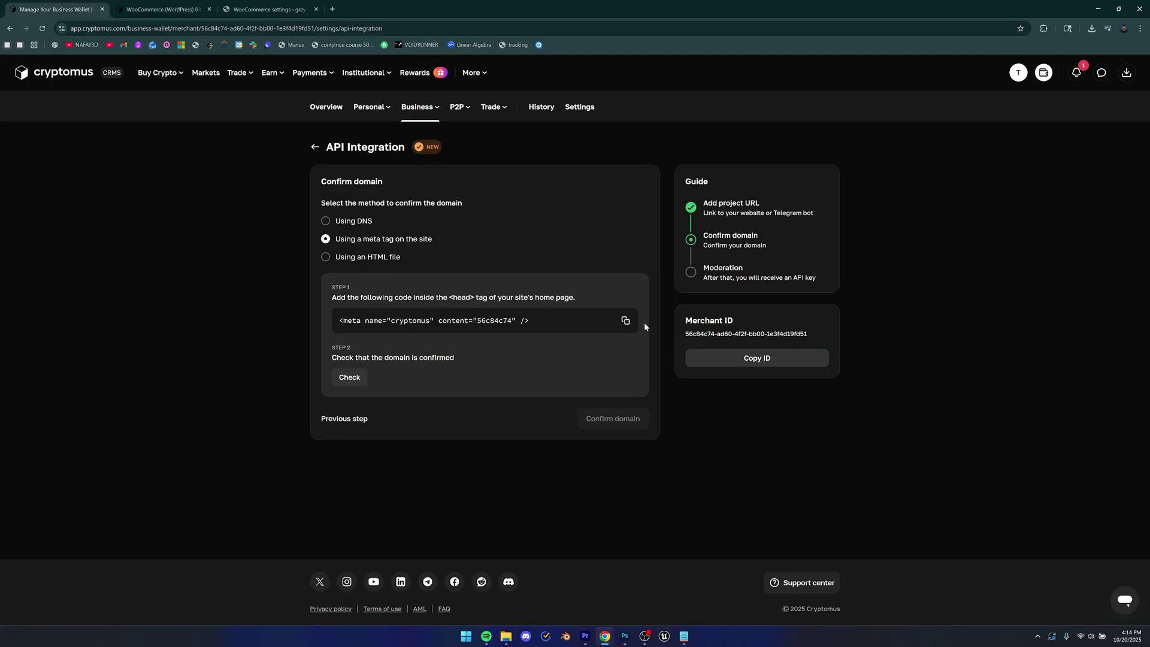
pyautogui.click(625, 320)
pyautogui.click(159, 9)
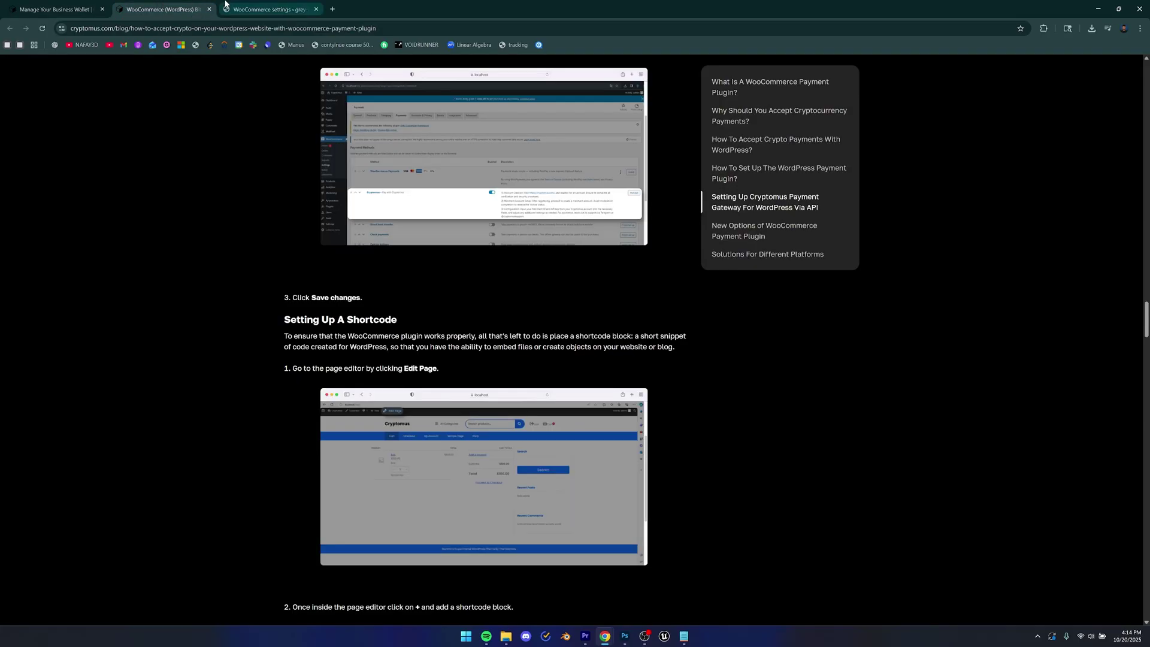
pyautogui.click(266, 9)
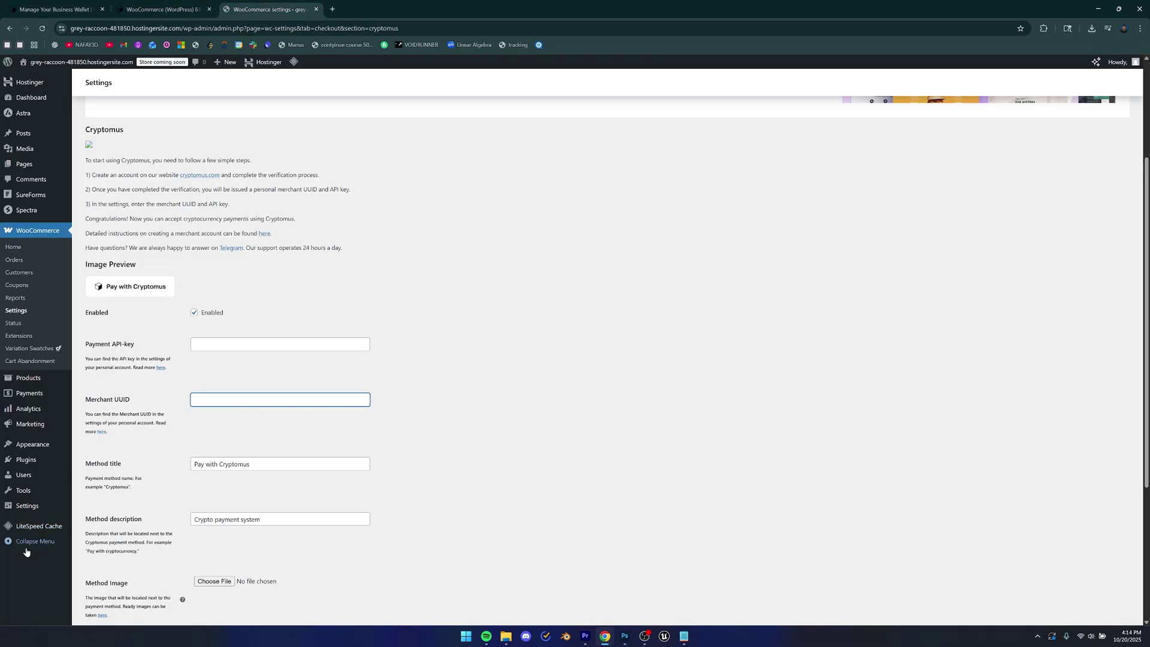
# Open Astra's header.php in the Theme File Editor, then reread Cryptomus's instruction about the <head> tag
pyautogui.click(36, 446)
pyautogui.press('Return')
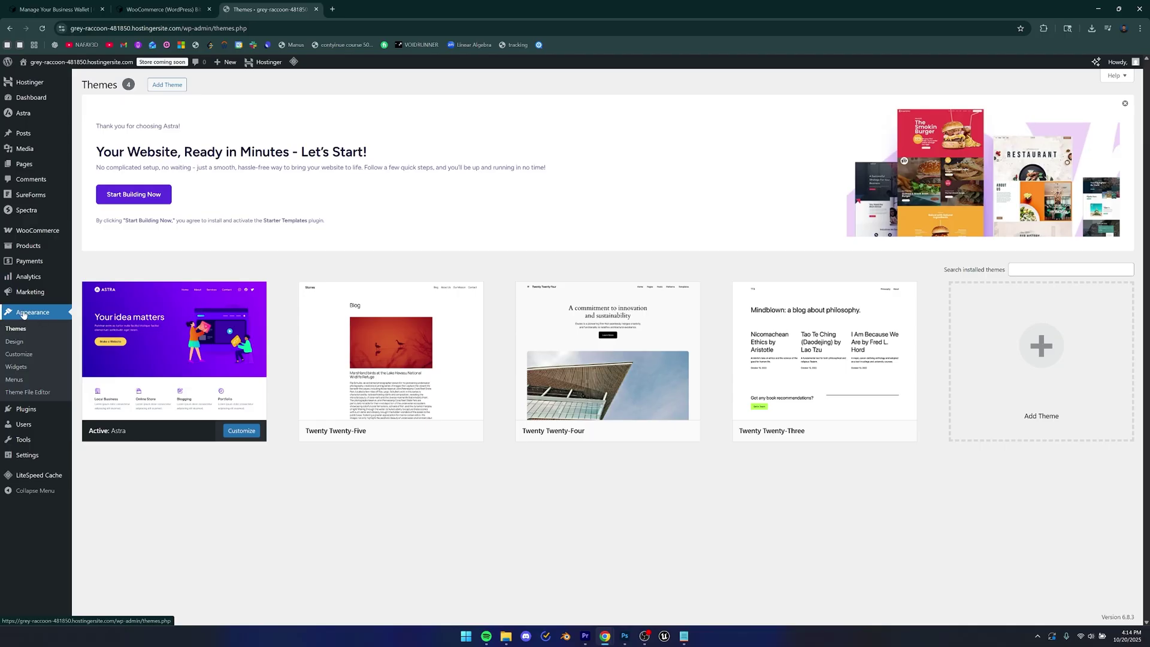
pyautogui.click(29, 394)
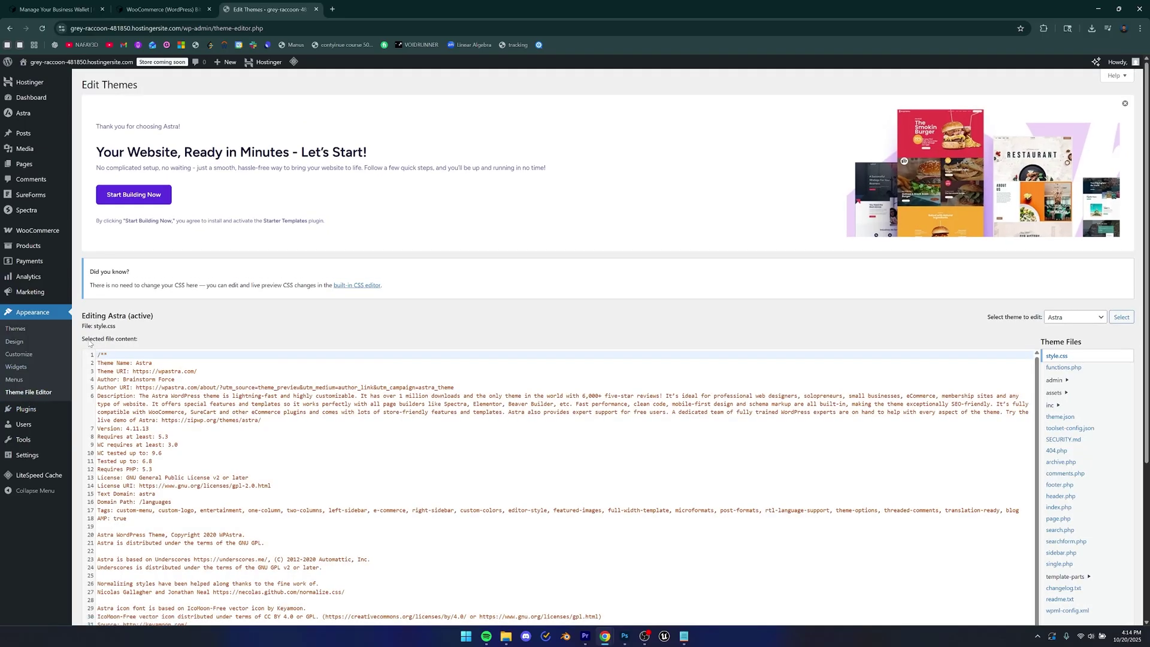
pyautogui.scroll(-2, 524, 275)
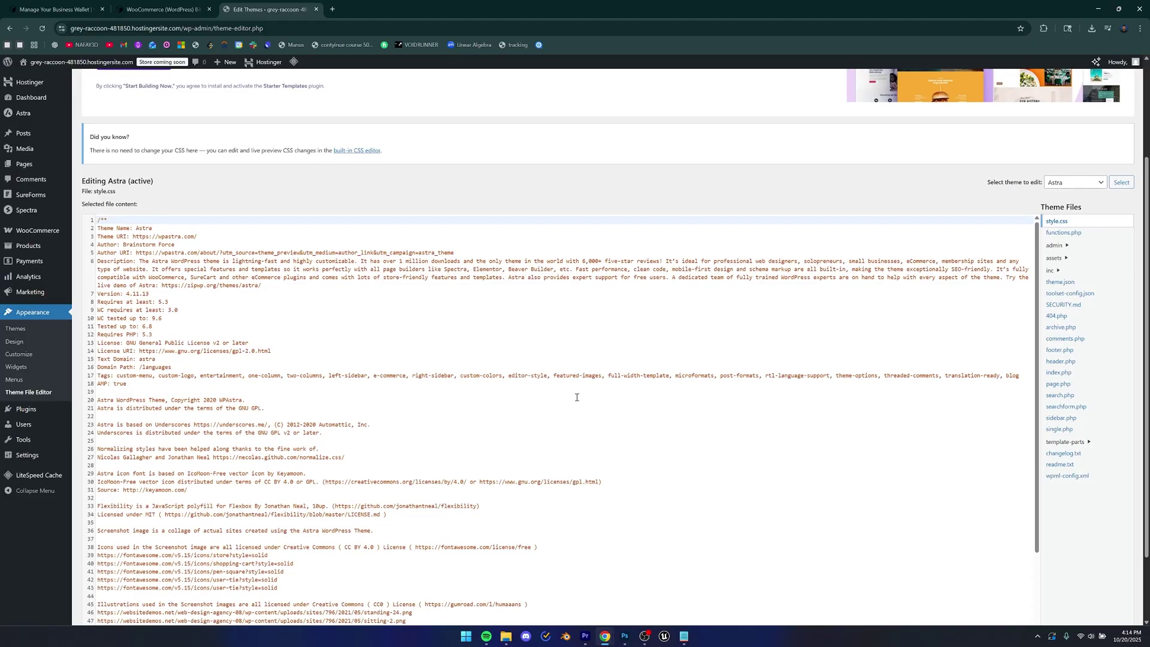
pyautogui.click(1056, 363)
pyautogui.hotkey('ctrl', '1')
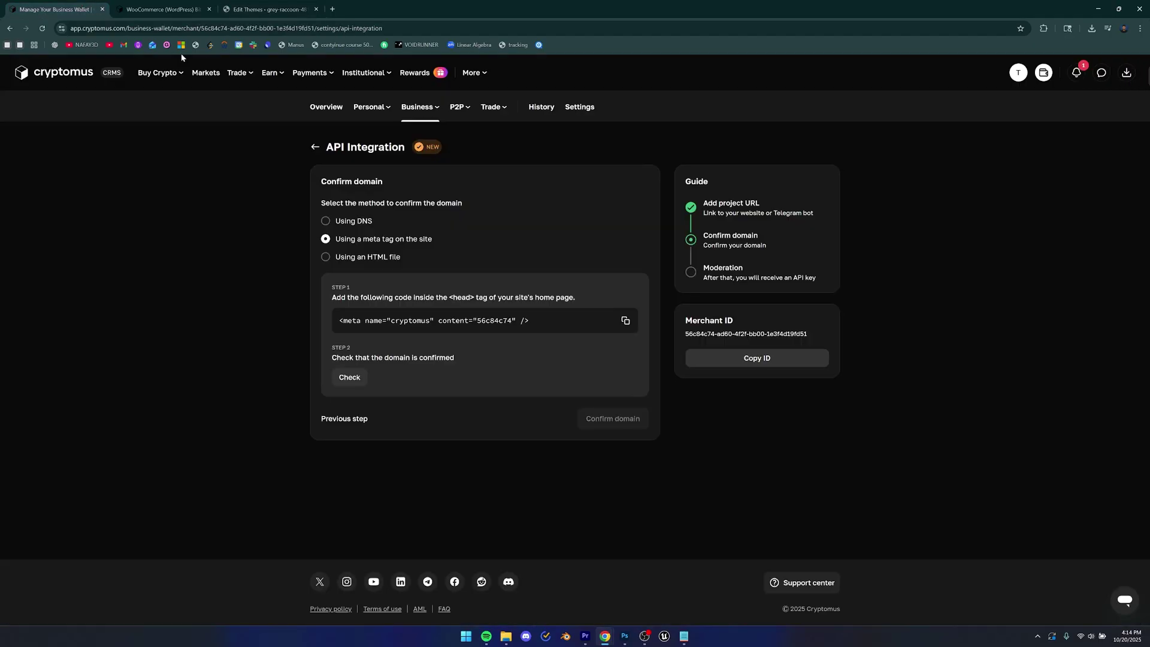
pyautogui.moveTo(353, 298); pyautogui.dragTo(508, 296)
# Return to the header.php editor and locate the <head> line in the code
pyautogui.click(518, 304)
pyautogui.click(270, 9)
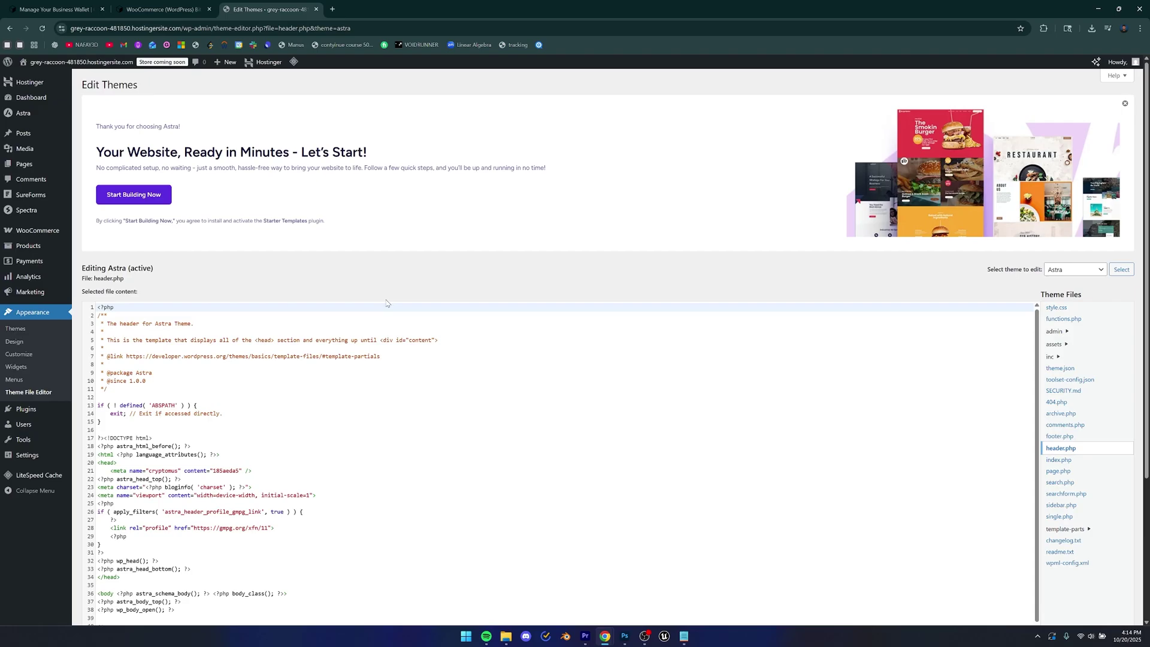
pyautogui.scroll(-4, 386, 311)
pyautogui.scroll(4, 385, 361)
pyautogui.scroll(-1, 518, 378)
pyautogui.click(232, 400)
pyautogui.scroll(-1, 233, 403)
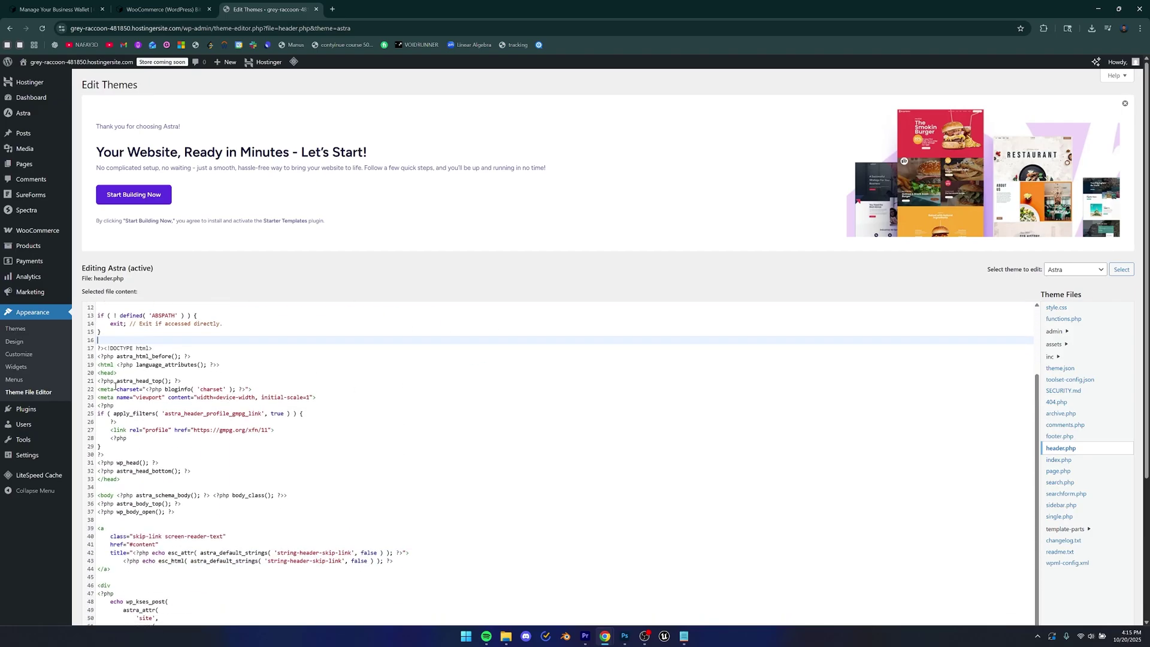
# Paste the Cryptomus meta tag on a new line after <head> and save header.php
pyautogui.click(118, 373)
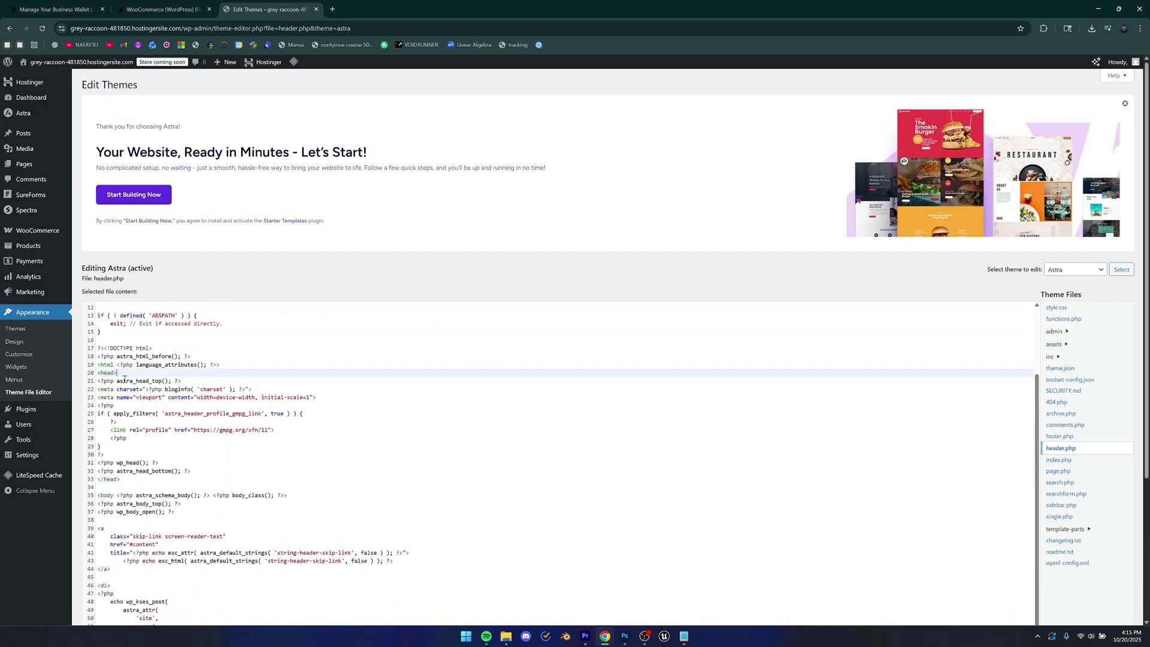
pyautogui.press('Return')
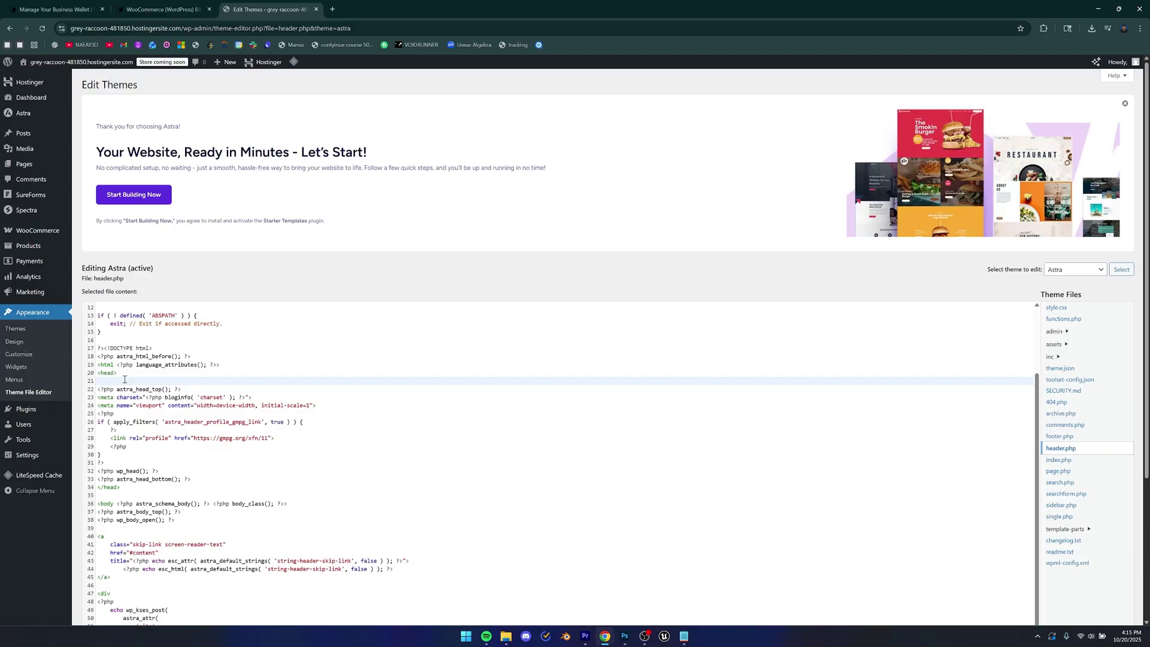
pyautogui.hotkey('ctrl', 'v')
pyautogui.scroll(-1, 207, 393)
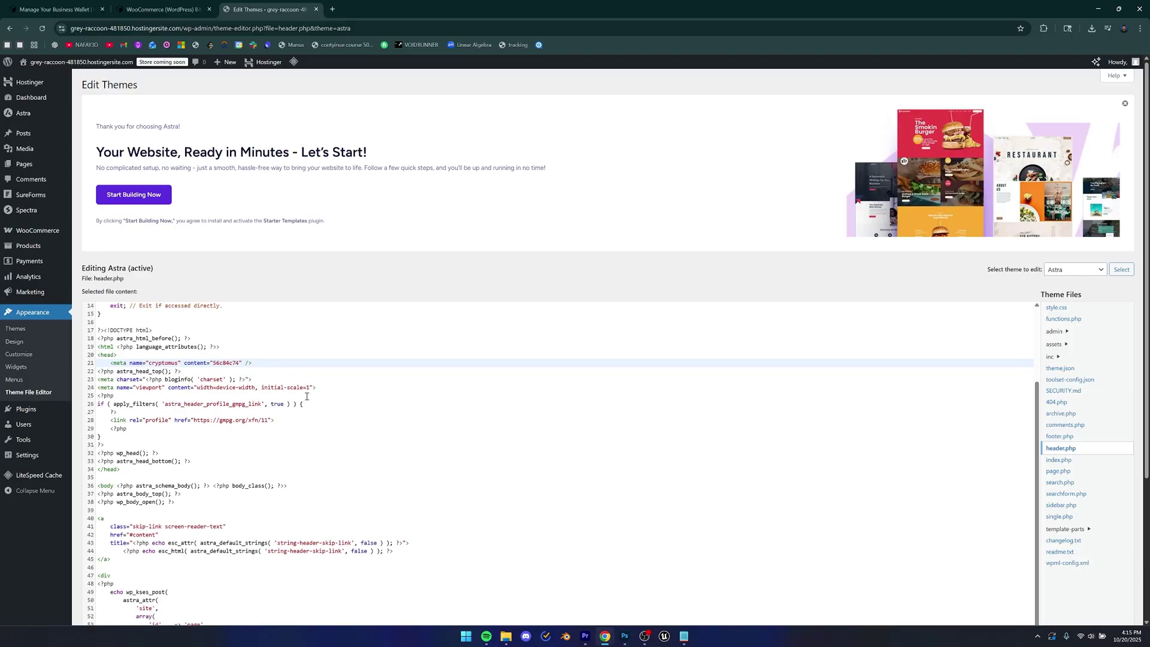
pyautogui.scroll(-2, 382, 183)
pyautogui.scroll(-2, 188, 535)
pyautogui.scroll(-3, 90, 587)
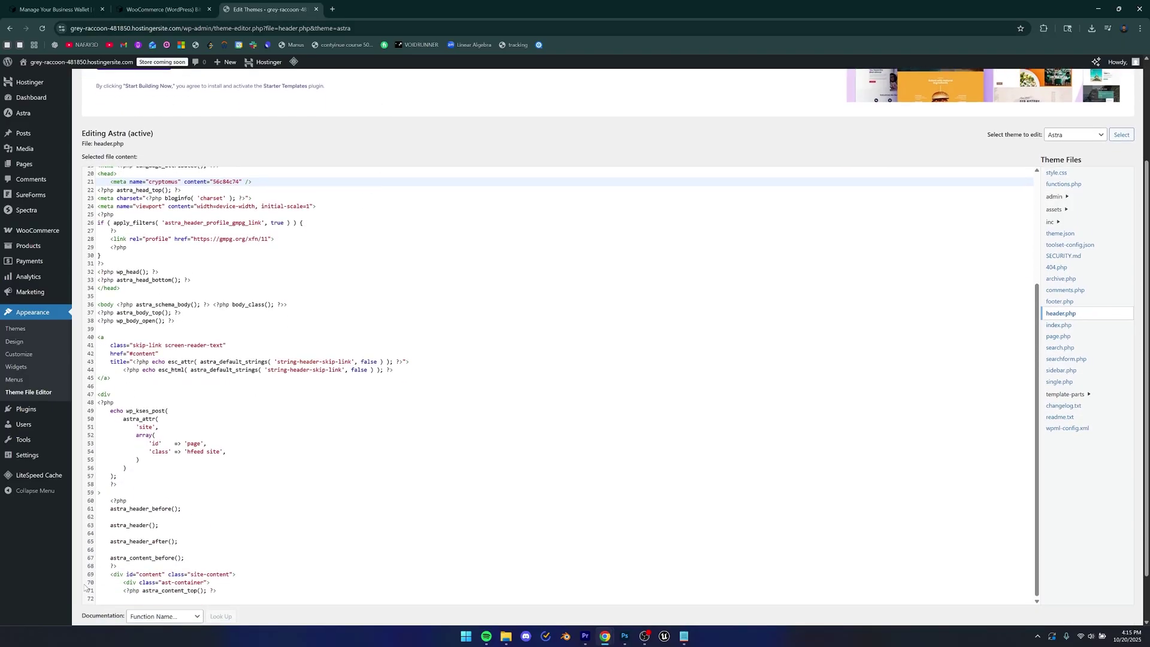
pyautogui.click(99, 582)
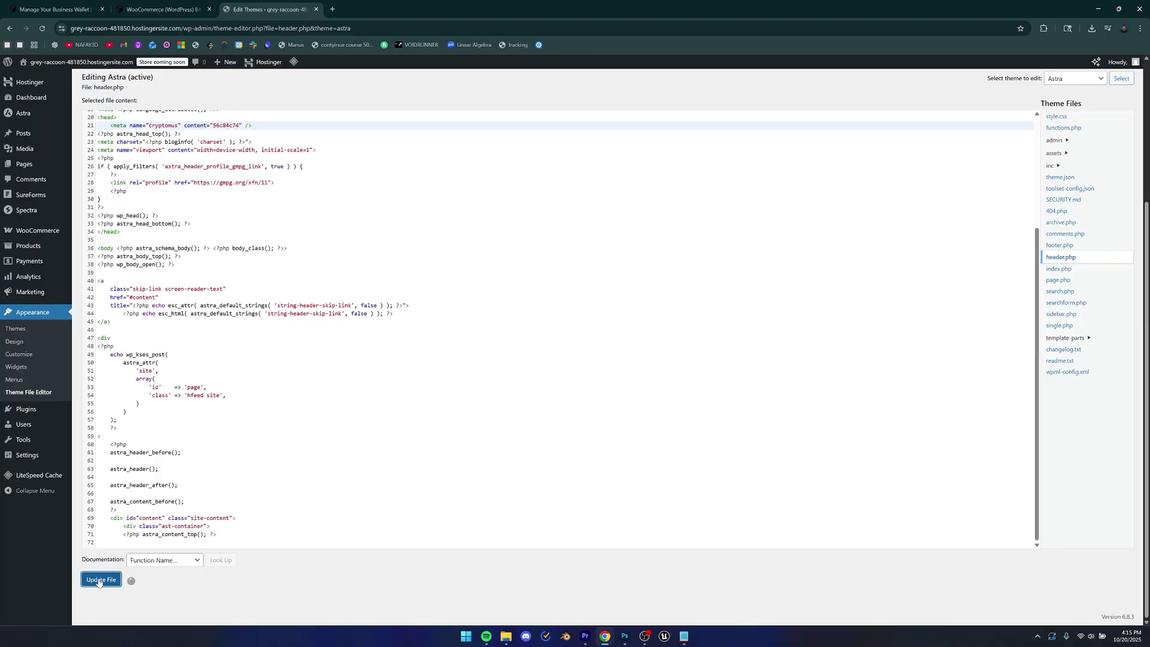
# Check and confirm the domain so project Test3 is submitted for moderation
pyautogui.click(54, 9)
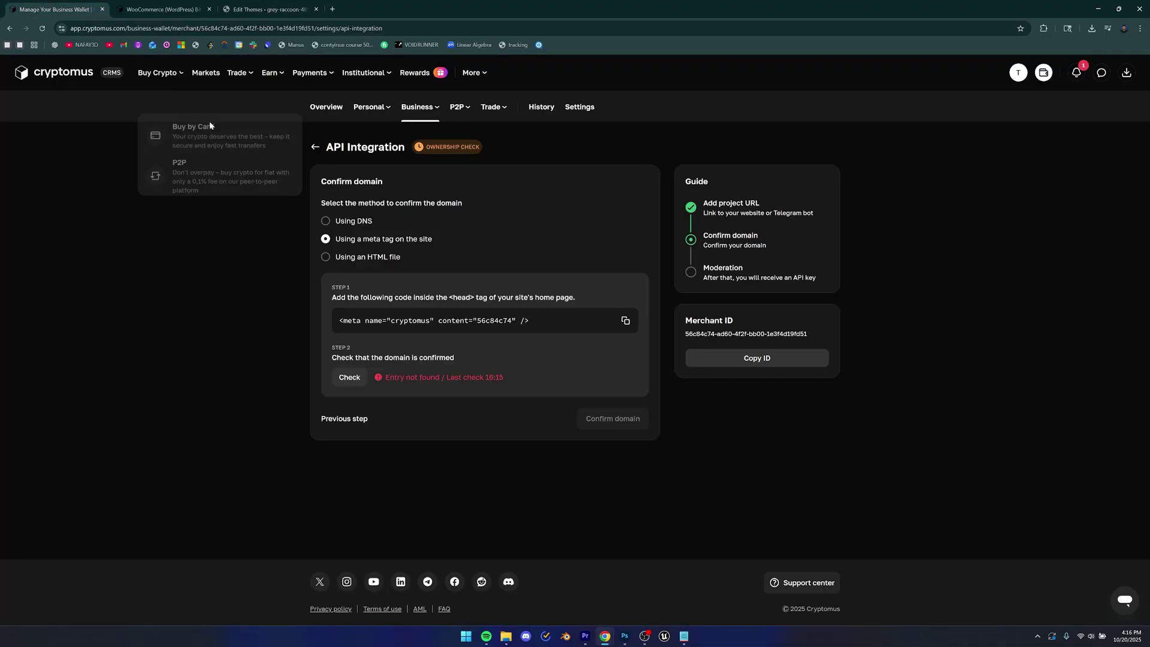
pyautogui.click(349, 377)
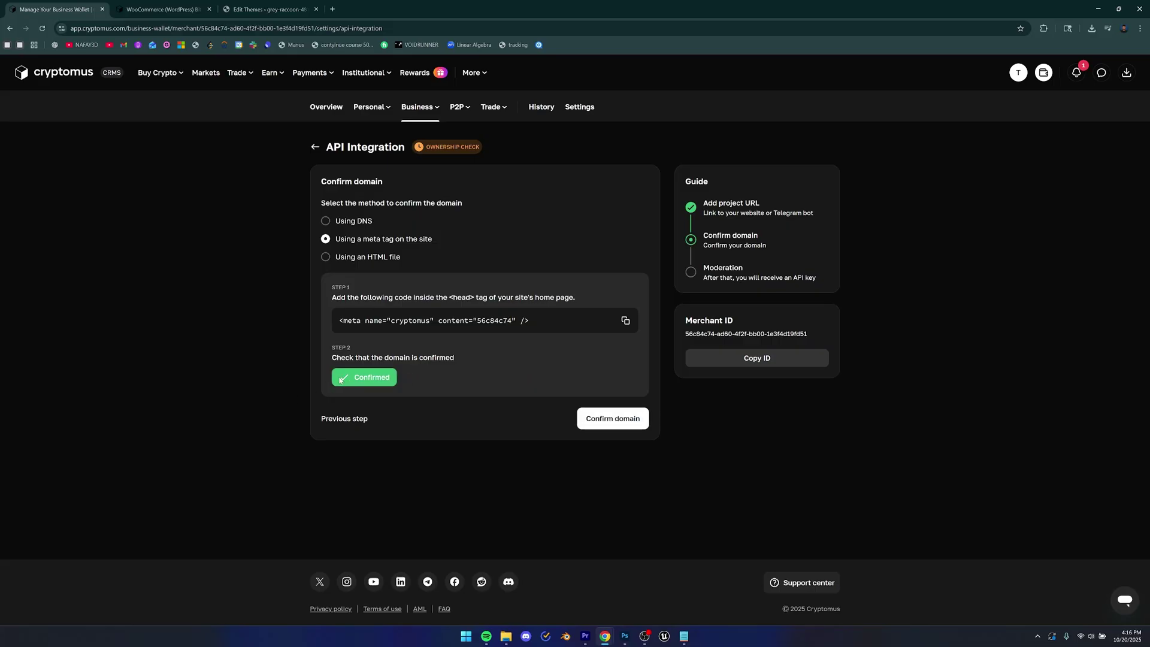
pyautogui.click(595, 420)
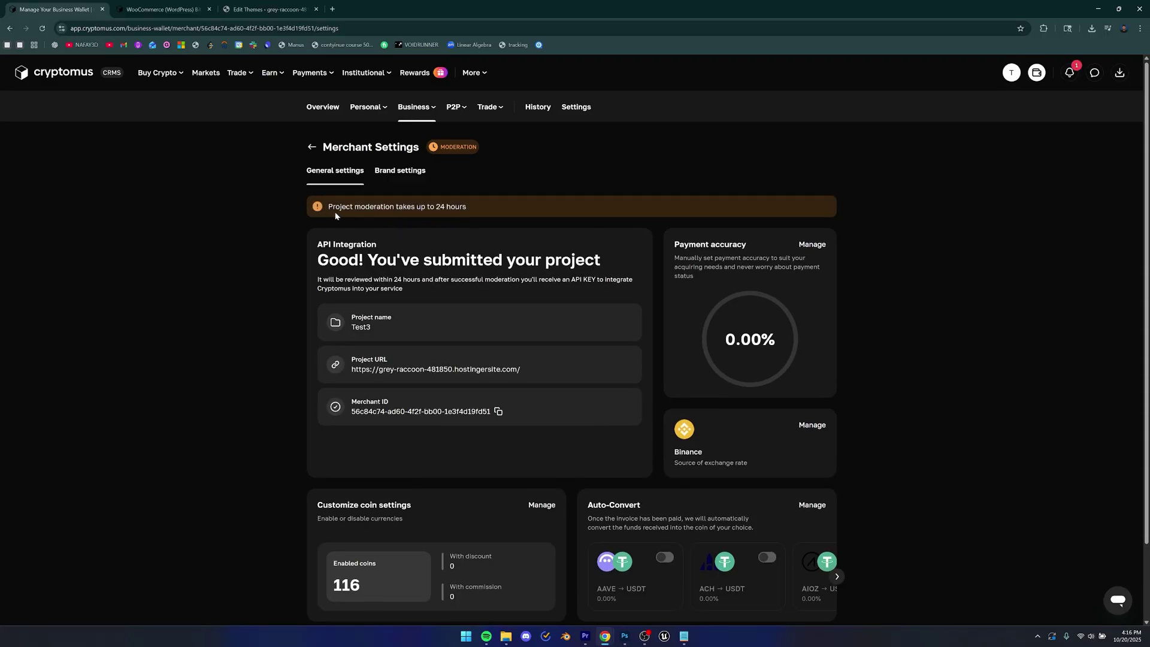
# Open the active TestingMerchant's merchant settings
pyautogui.moveTo(328, 208); pyautogui.dragTo(477, 209)
pyautogui.click(477, 218)
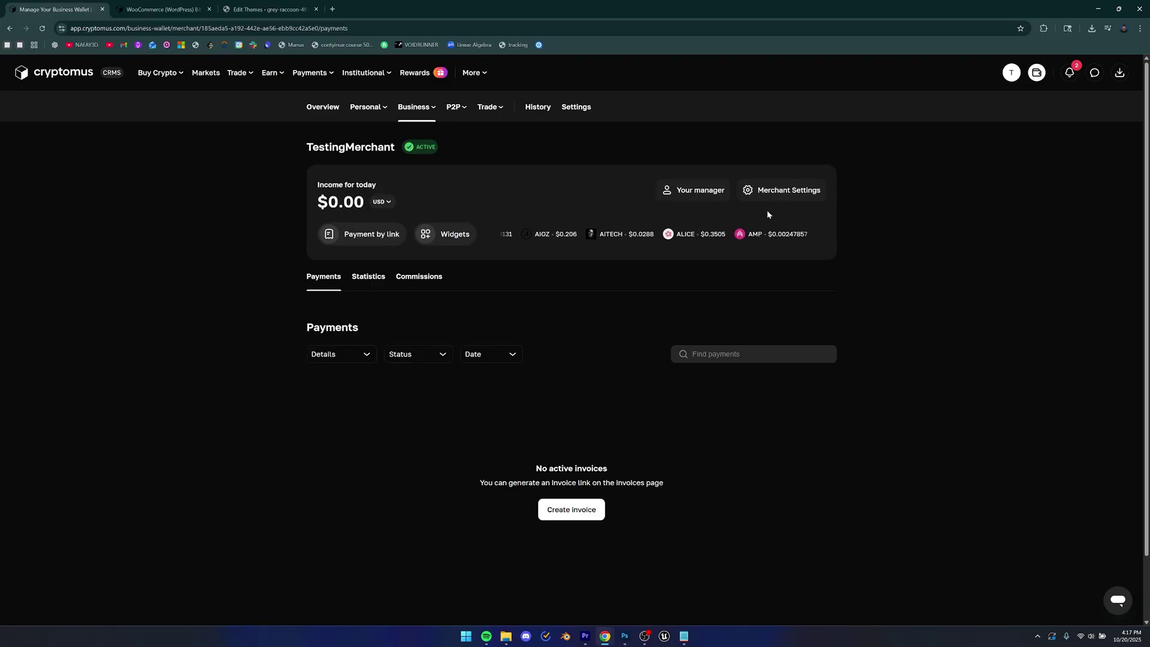
pyautogui.click(770, 197)
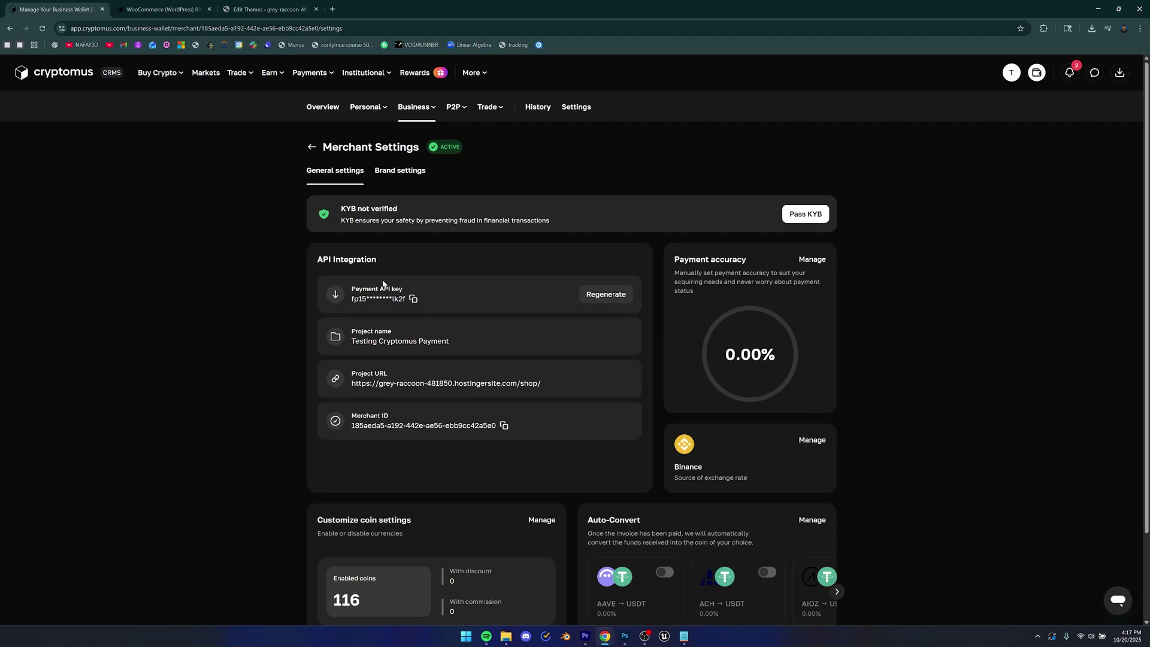
# Copy the merchant's payment API key into the Cryptomus plugin's Payment API-key field in WordPress
pyautogui.click(414, 299)
pyautogui.click(161, 9)
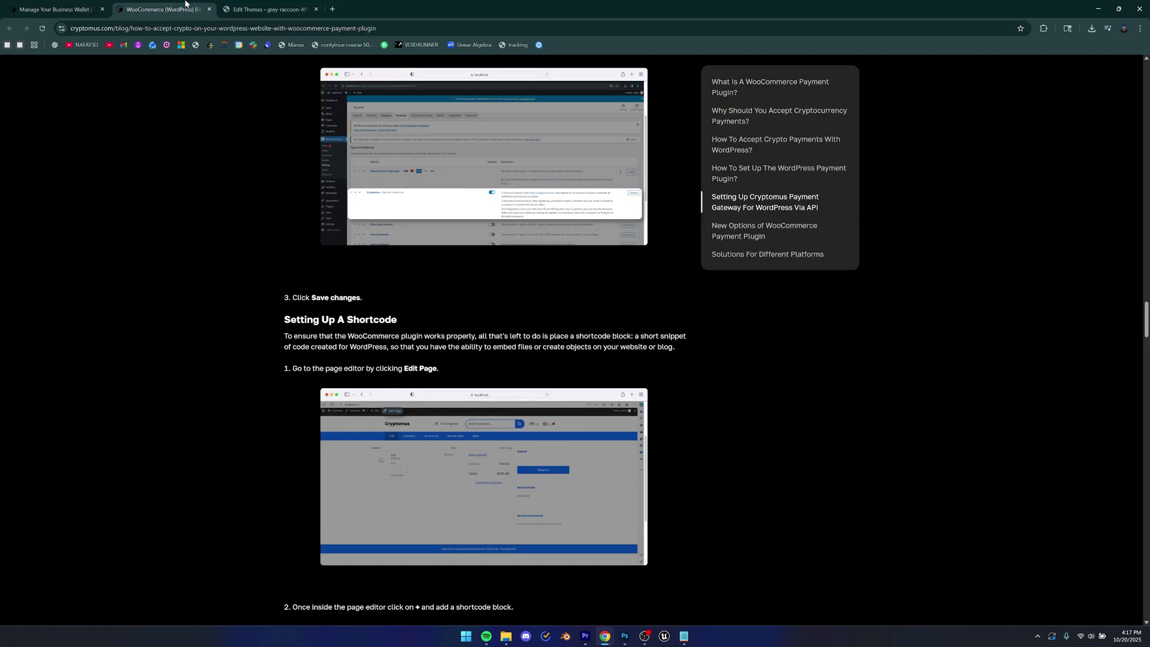
pyautogui.click(297, 5)
pyautogui.moveTo(298, 4); pyautogui.dragTo(191, 6)
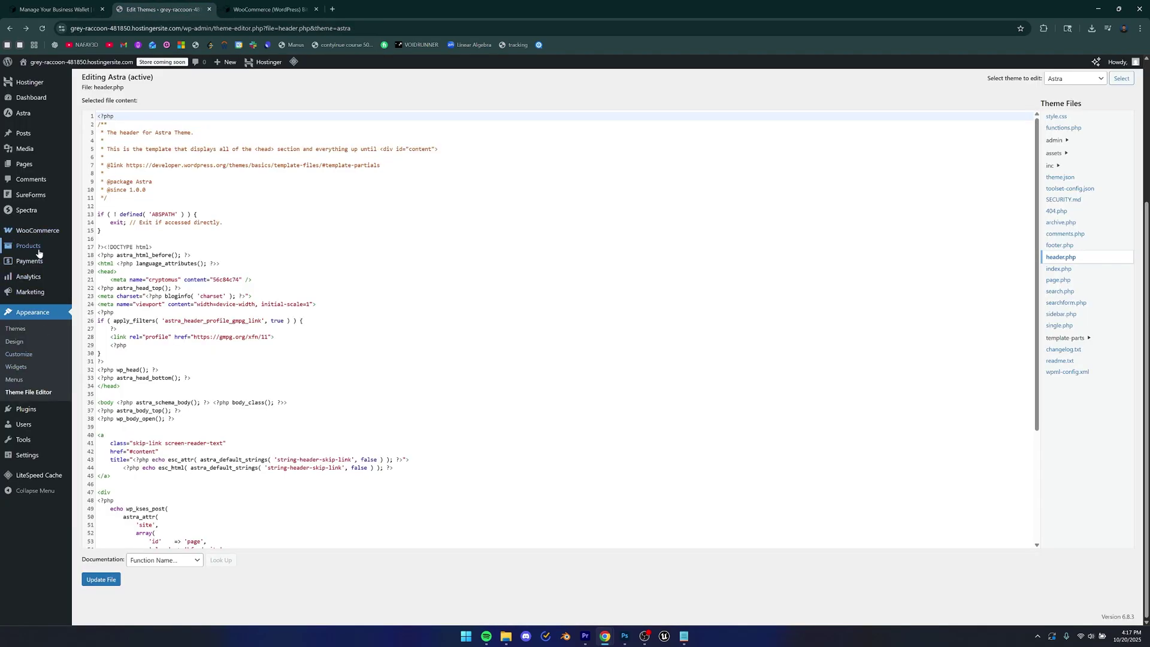
pyautogui.moveTo(22, 223)
pyautogui.click(25, 412)
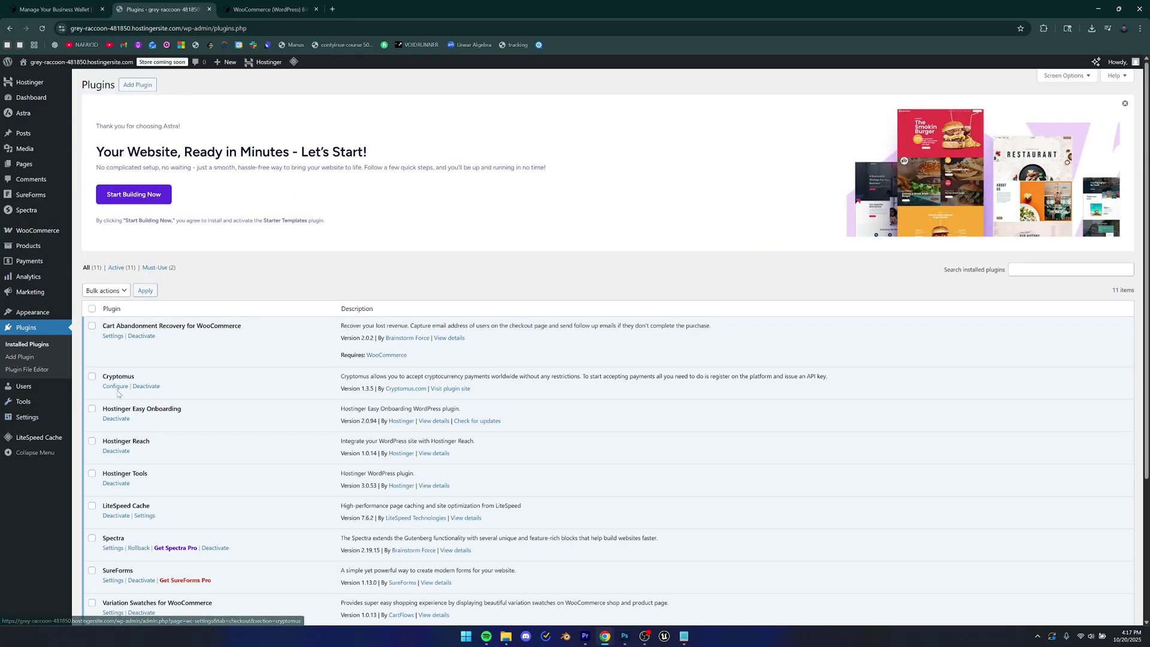
pyautogui.click(116, 388)
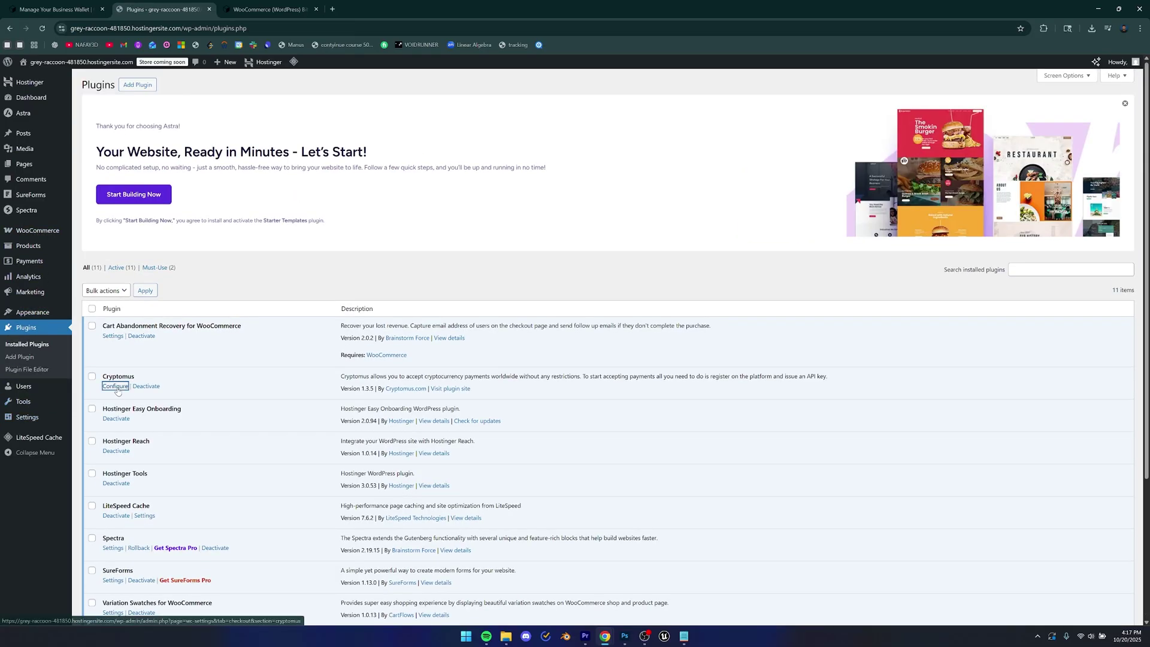
pyautogui.scroll(-3, 216, 376)
pyautogui.click(217, 373)
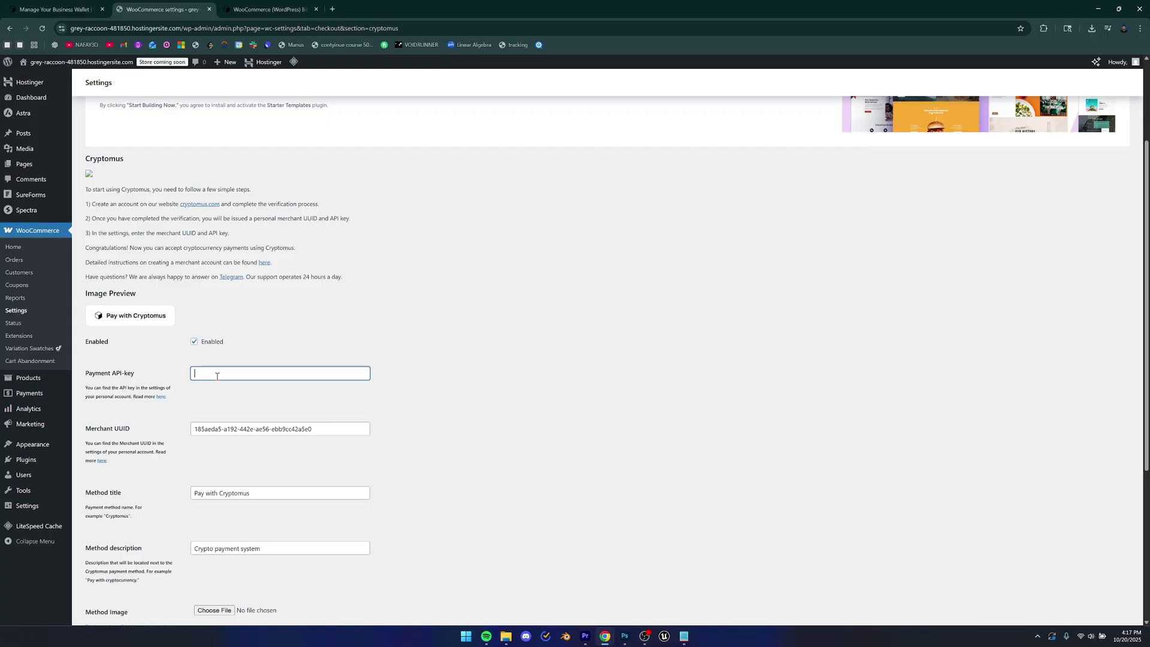
pyautogui.hotkey('ctrl', 'v')
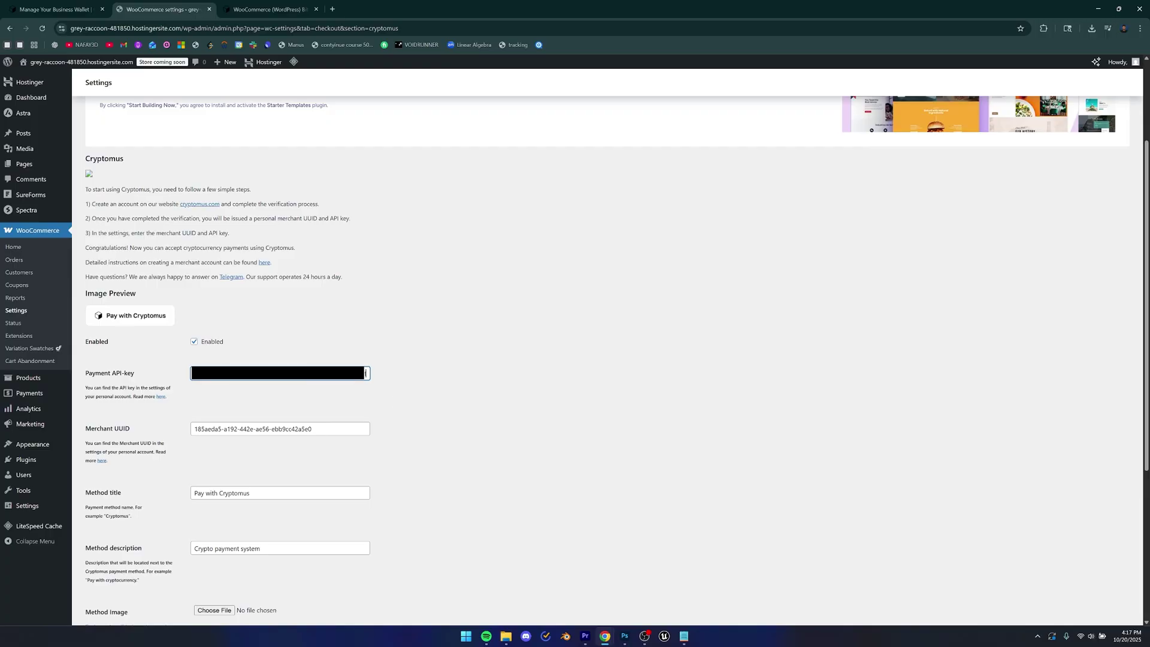
# Replace the Merchant UUID with the copied Cryptomus merchant ID and save the gateway settings
pyautogui.click(53, 9)
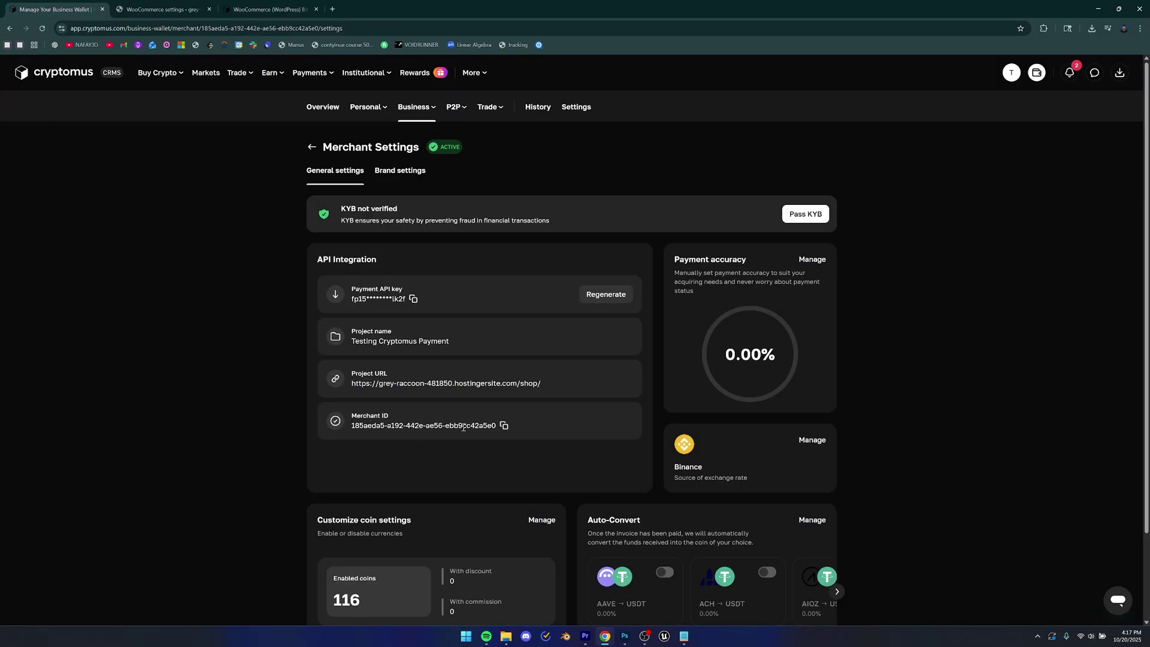
pyautogui.click(504, 426)
pyautogui.hotkey('ctrl', 'Tab')
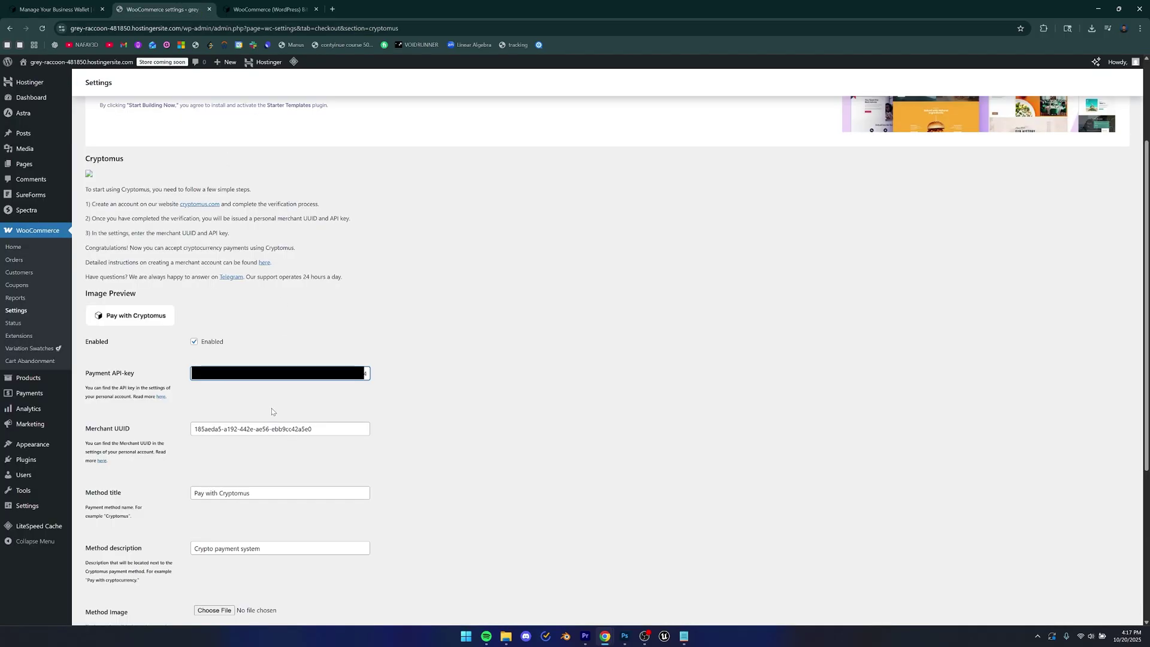
pyautogui.click(257, 425)
pyautogui.hotkey('ctrl', 'a')
pyautogui.hotkey('ctrl', 'v')
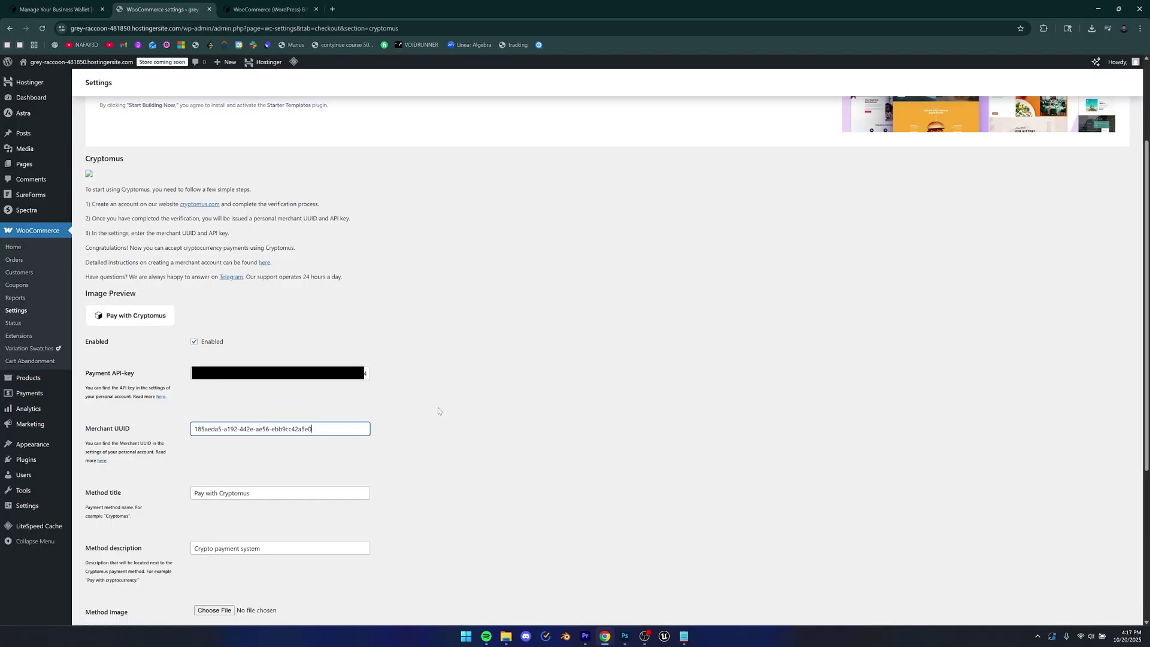
pyautogui.scroll(-5, 441, 410)
pyautogui.click(108, 589)
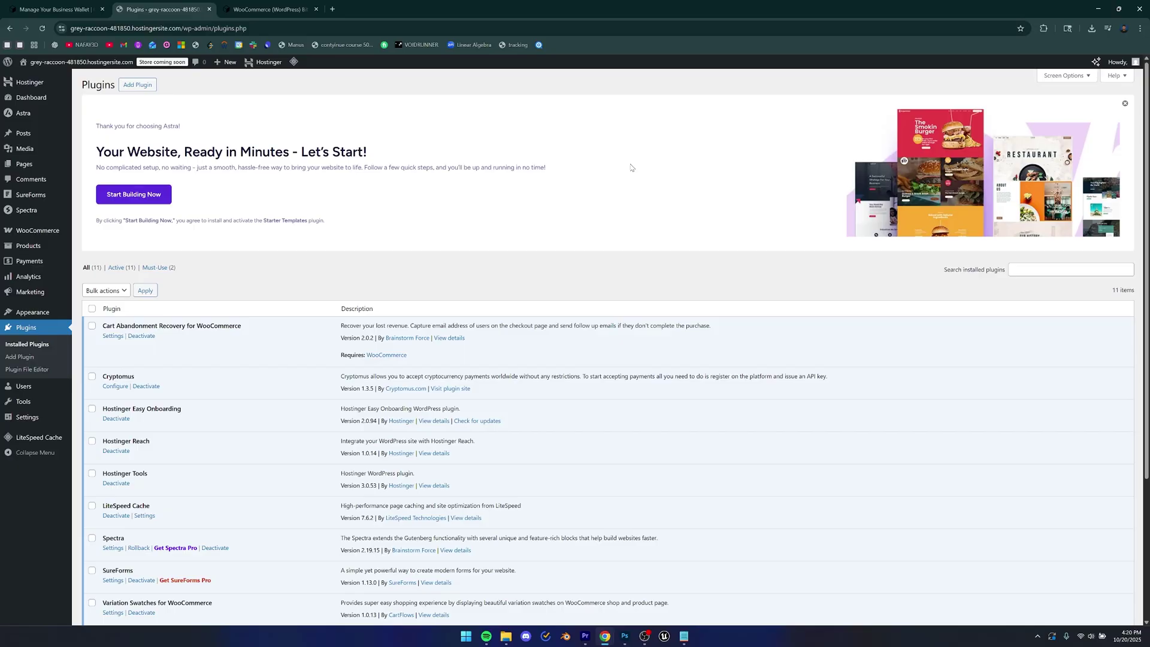
# Check WooCommerce Settings > Payments shows Cryptomus as Active, then visit the storefront
pyautogui.click(27, 232)
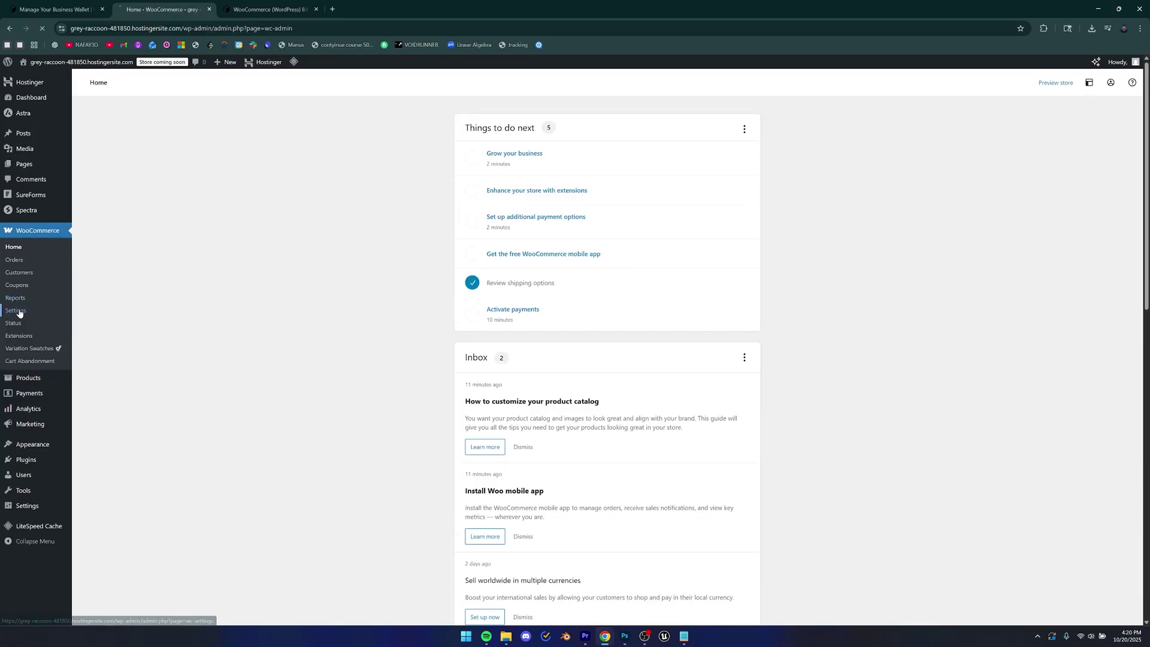
pyautogui.click(16, 310)
pyautogui.click(198, 105)
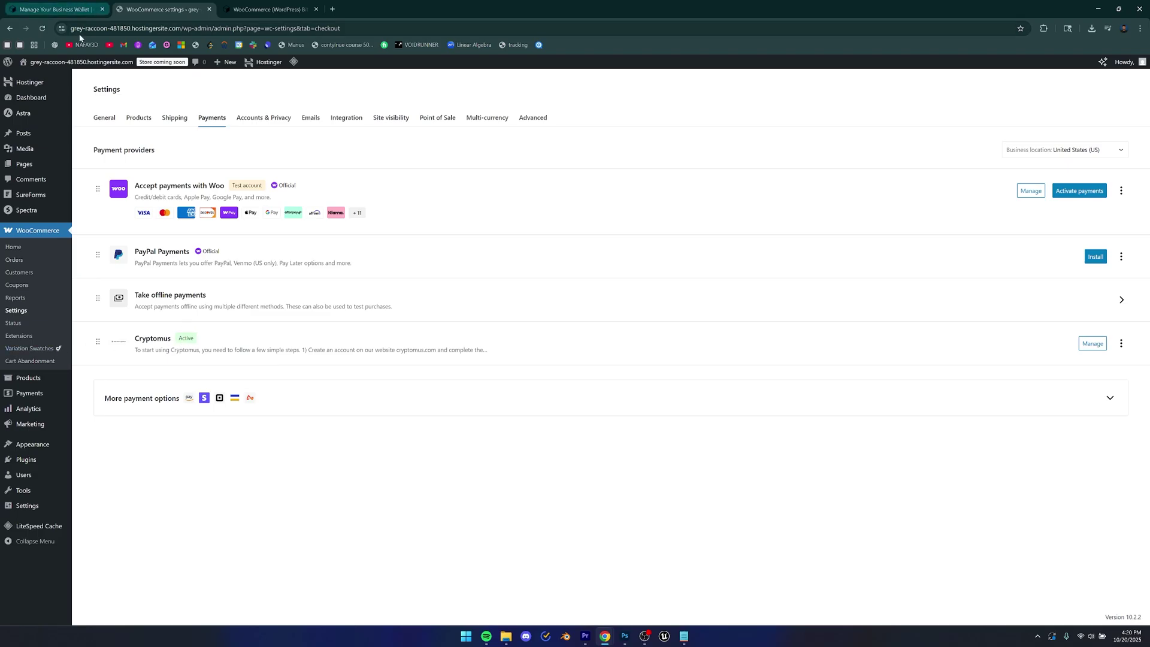
pyautogui.click(59, 90)
# Check out the $34.00 cart with Pay with Cryptomus selected and place the order
pyautogui.click(705, 89)
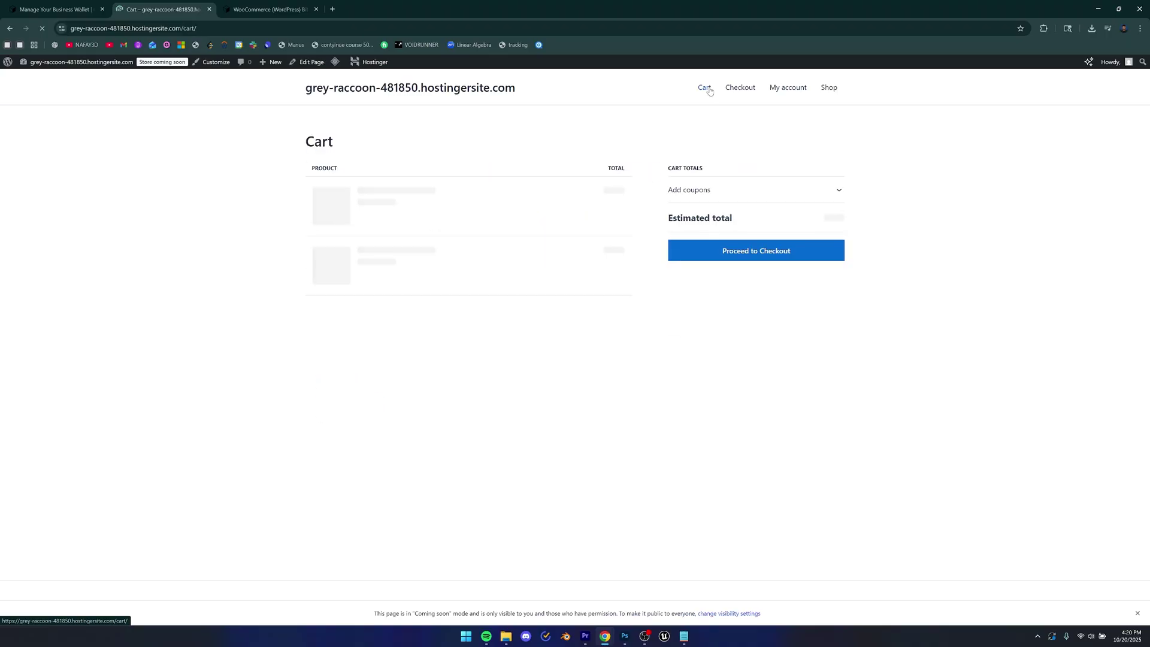
pyautogui.click(736, 378)
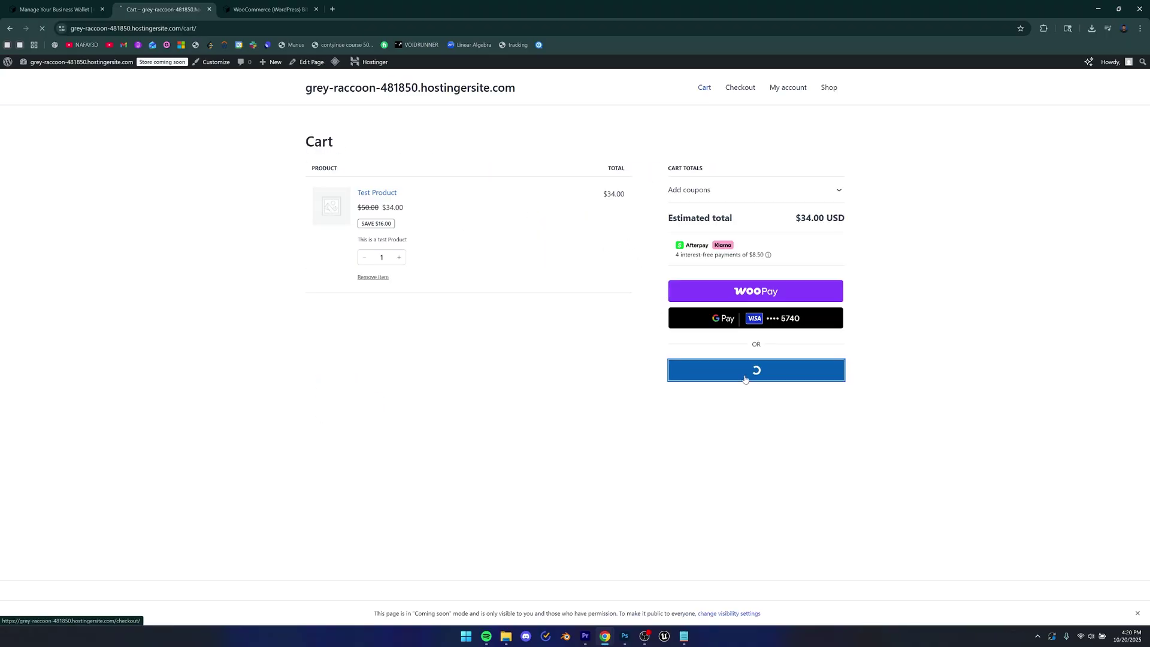
pyautogui.scroll(-4, 399, 298)
pyautogui.scroll(-1, 399, 298)
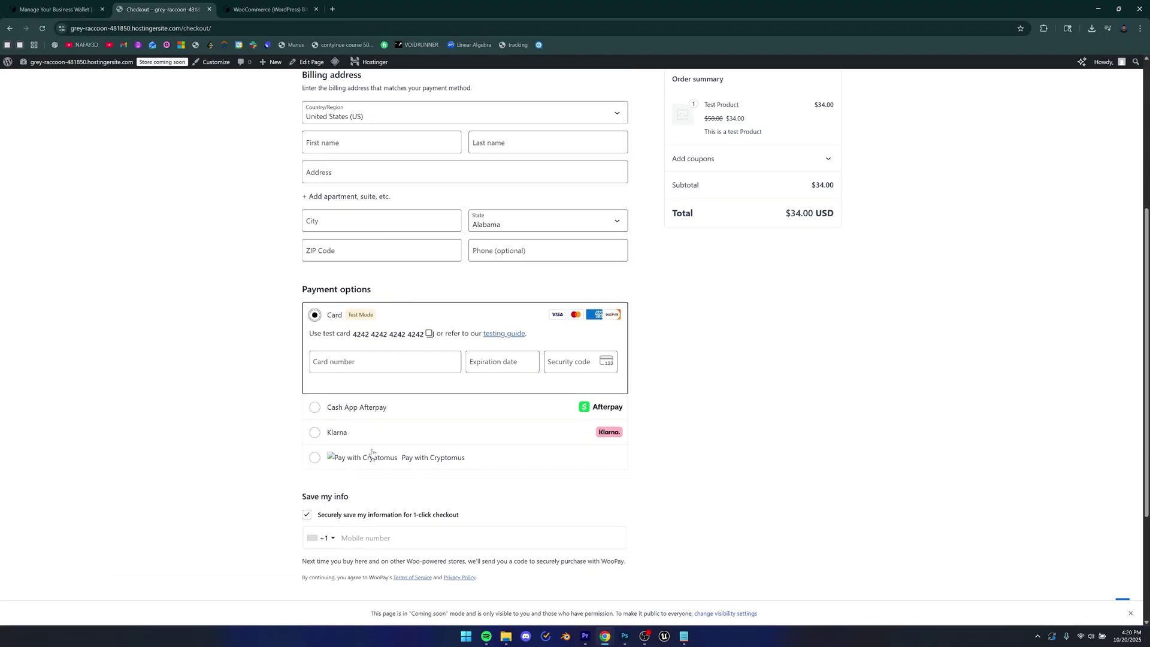
pyautogui.click(374, 455)
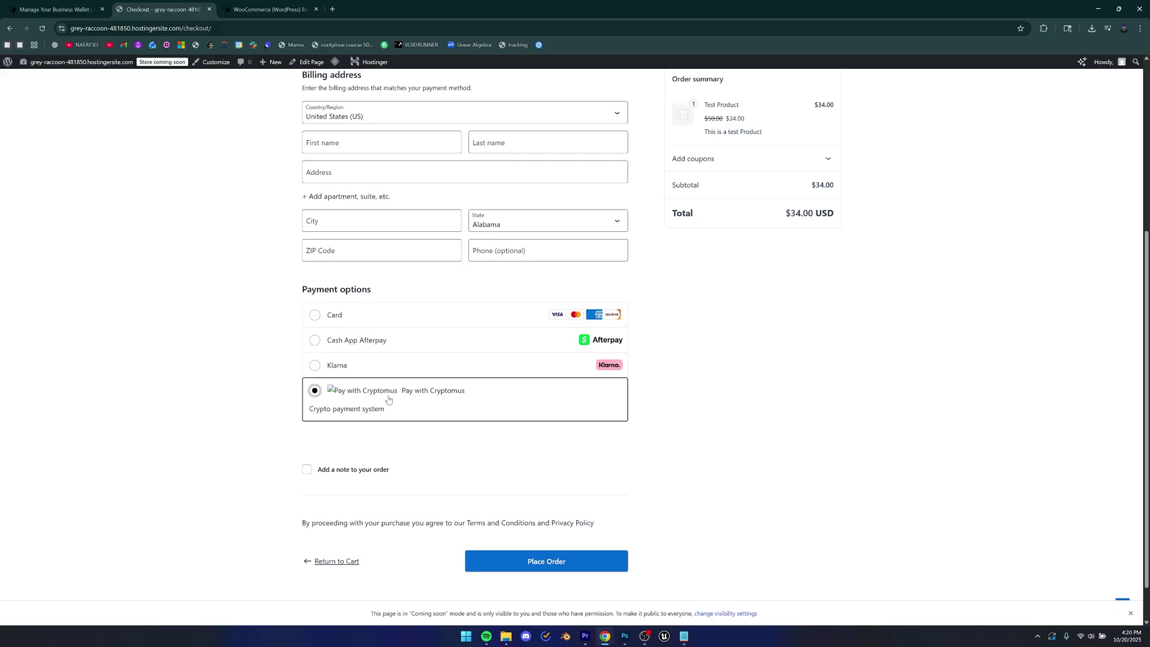
pyautogui.scroll(-1, 388, 398)
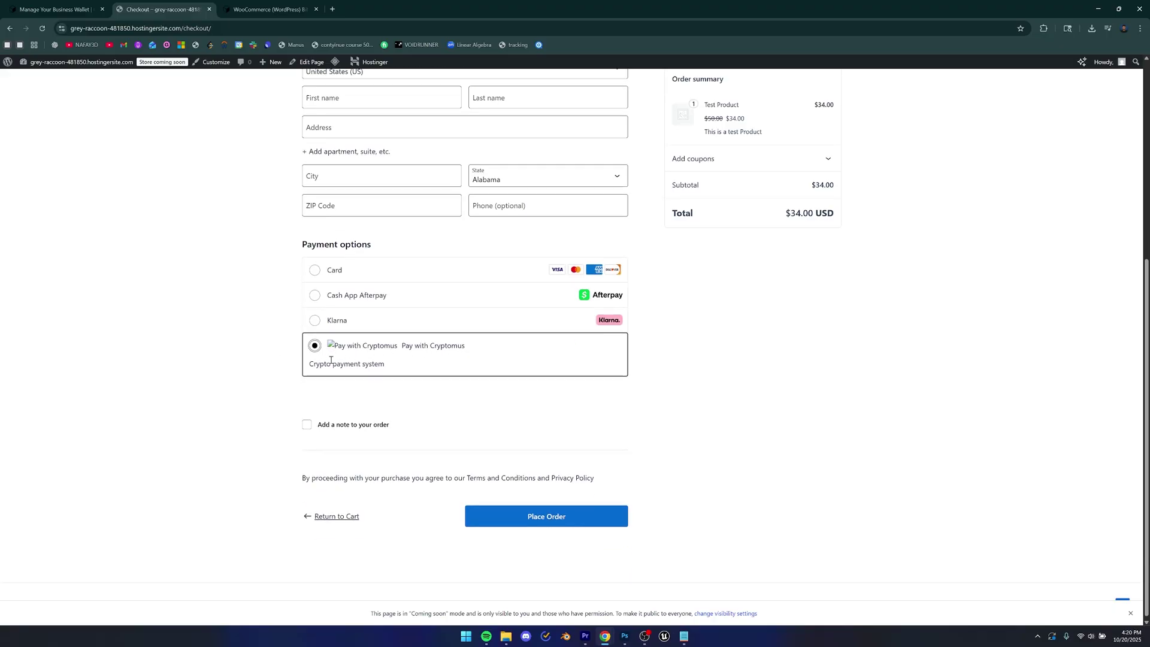
pyautogui.click(528, 519)
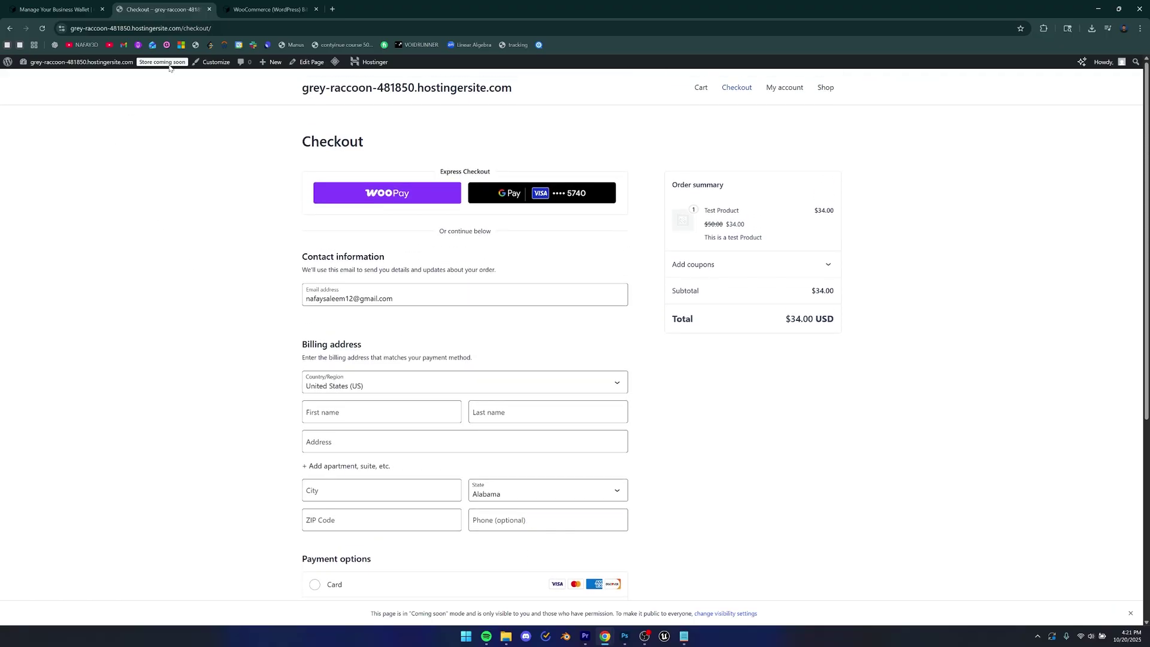
pyautogui.click(54, 9)
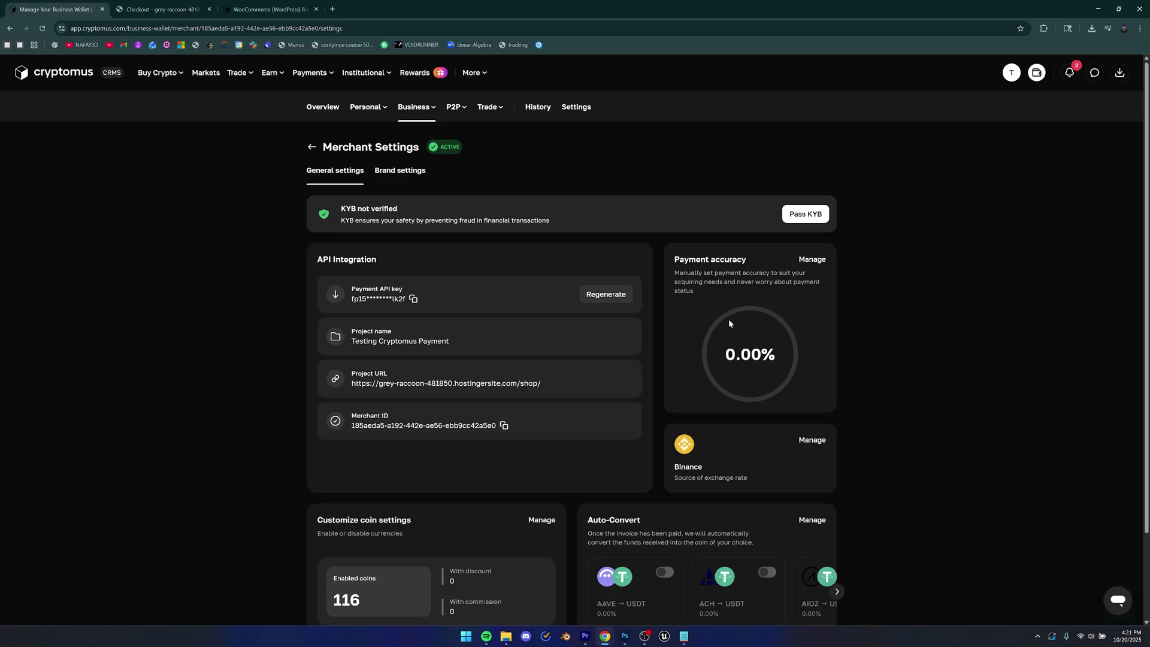
# Switch on the BTC → USDC toggle in Cryptomus's Auto-Convert settings
pyautogui.scroll(-2, 602, 436)
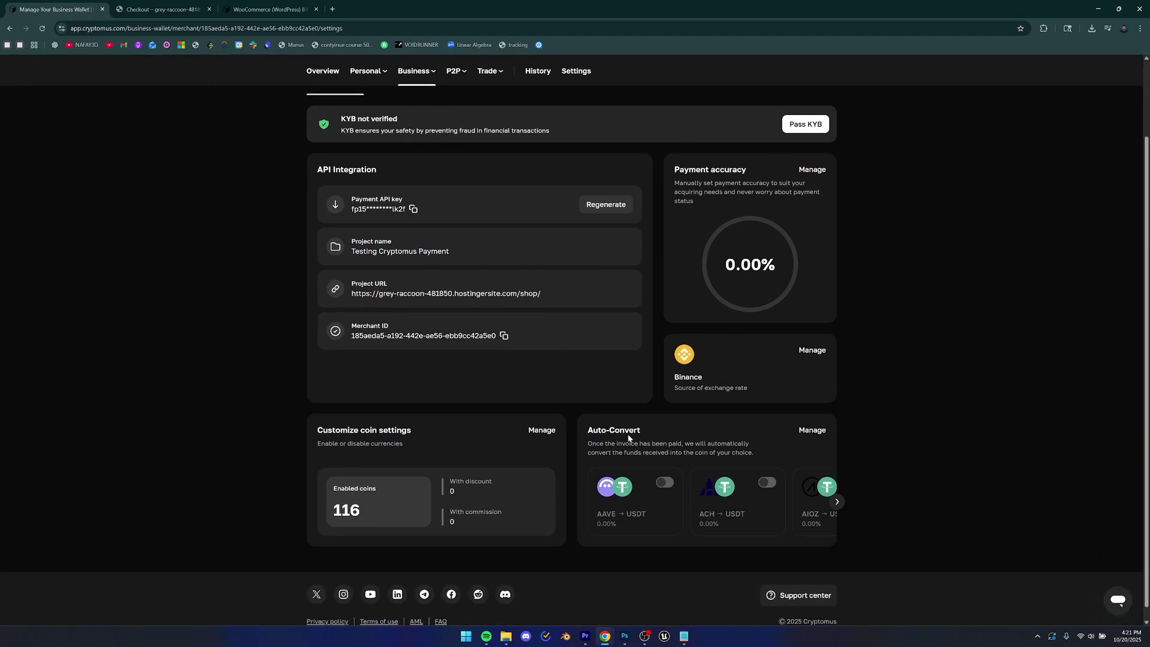
pyautogui.click(812, 430)
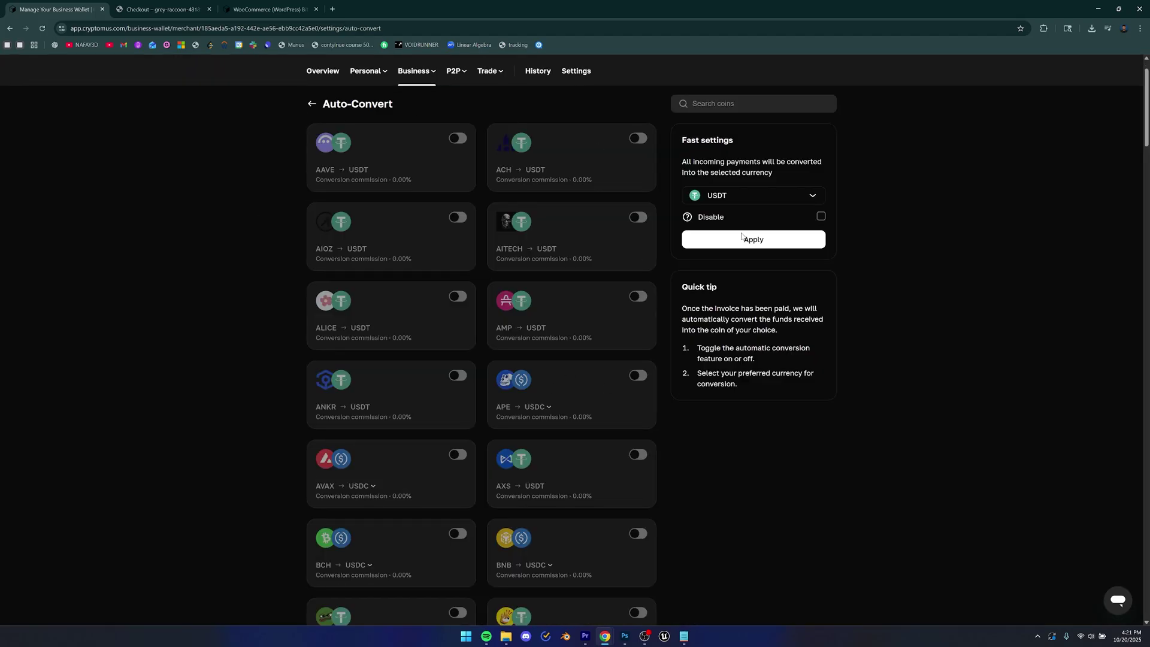
pyautogui.scroll(-5, 486, 383)
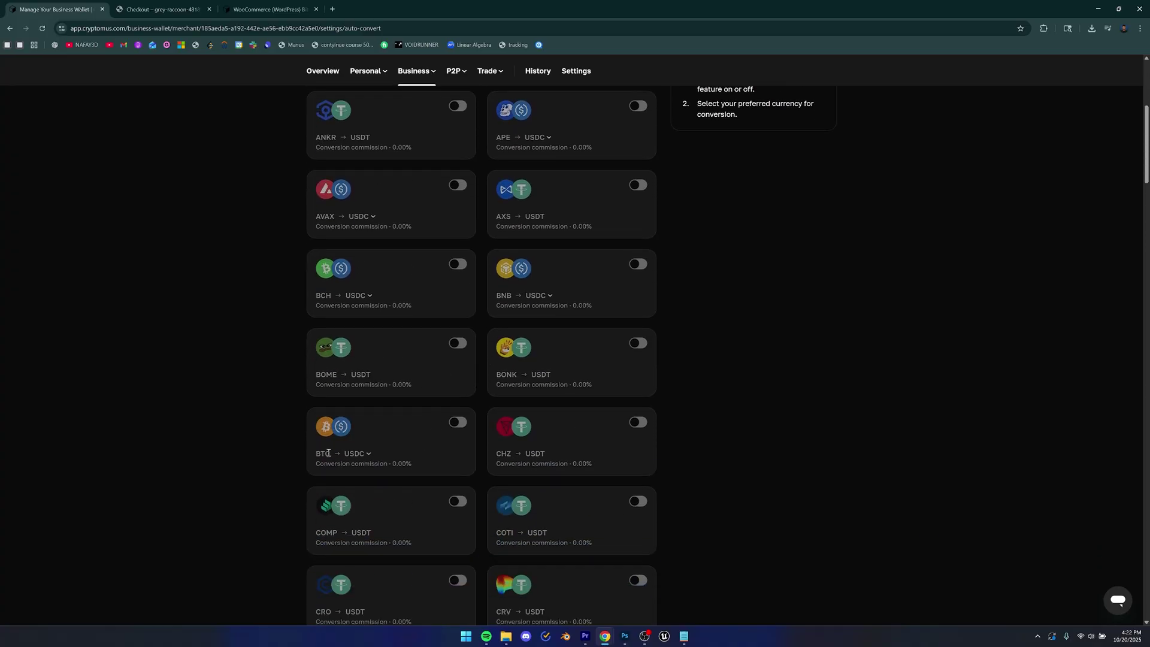
pyautogui.tripleClick(338, 457)
pyautogui.click(353, 453)
pyautogui.click(458, 422)
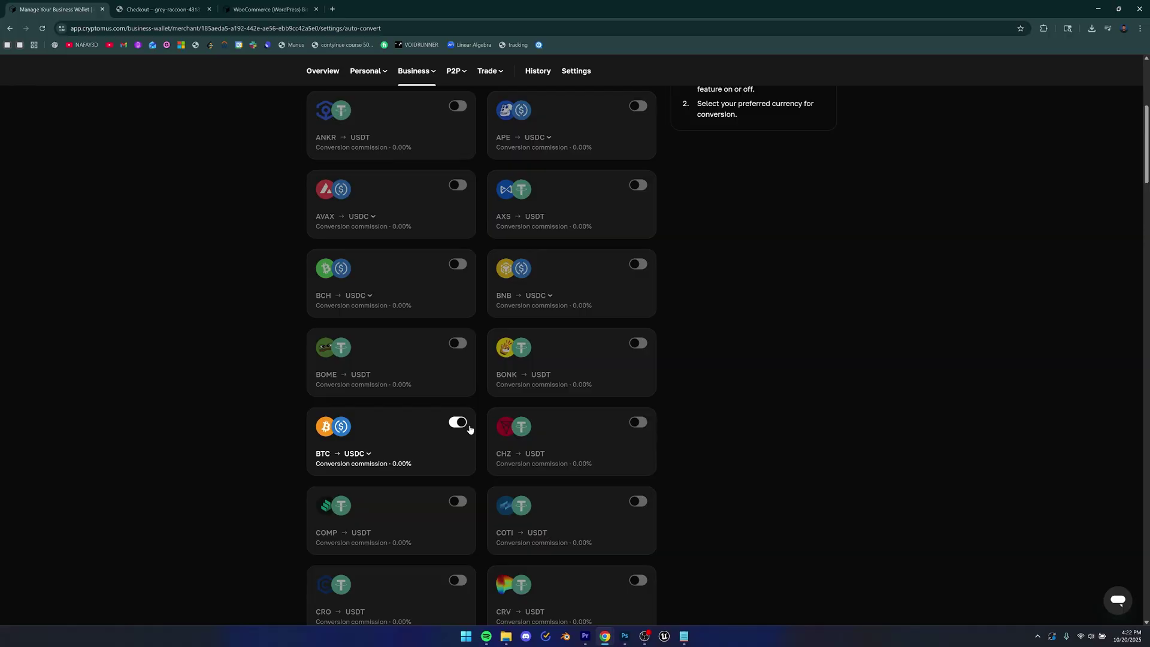
# Scroll back up the Cryptomus page to the Cryptopayment gateway landing view
pyautogui.scroll(5, 384, 443)
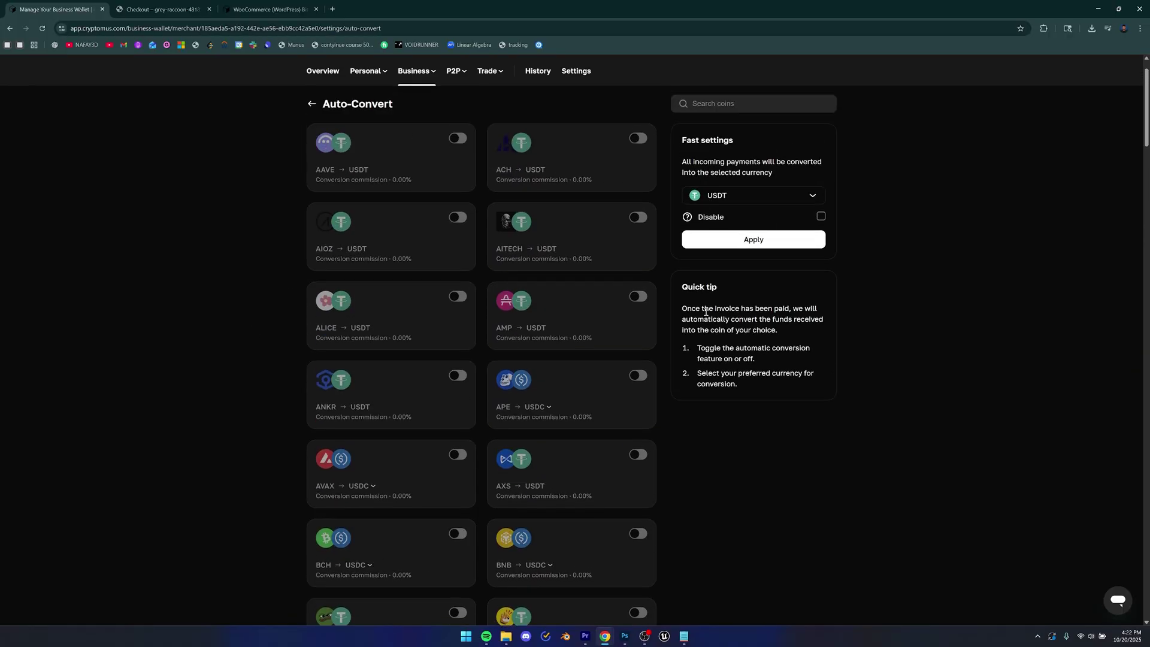
pyautogui.scroll(-15, 627, 436)
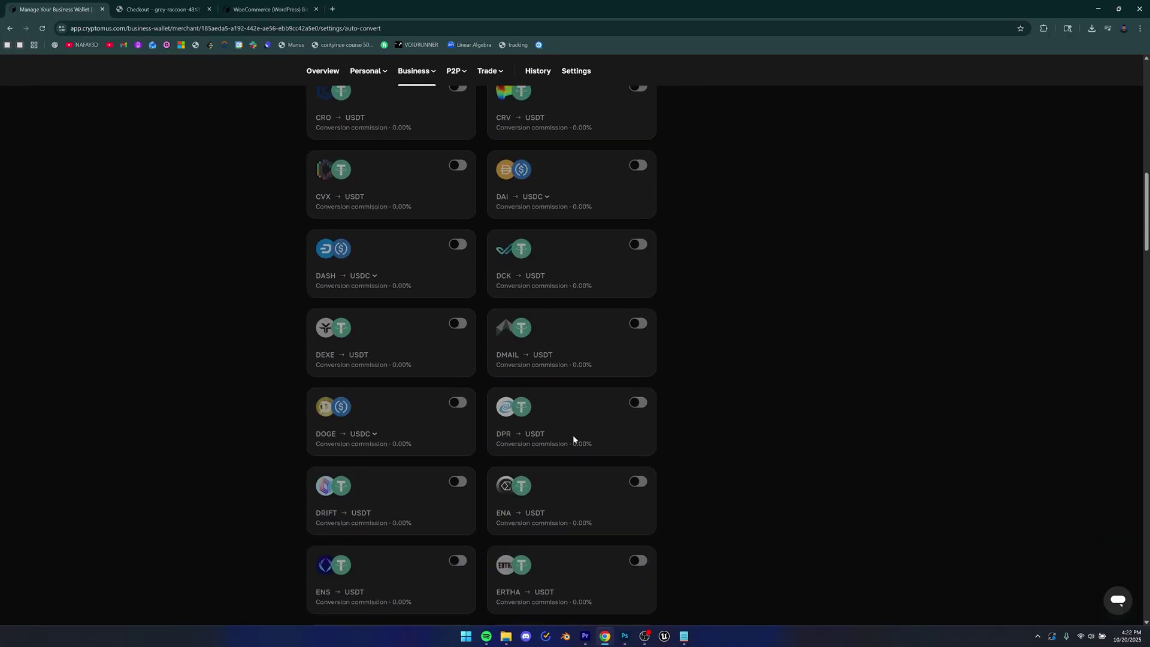
pyautogui.scroll(1, 601, 418)
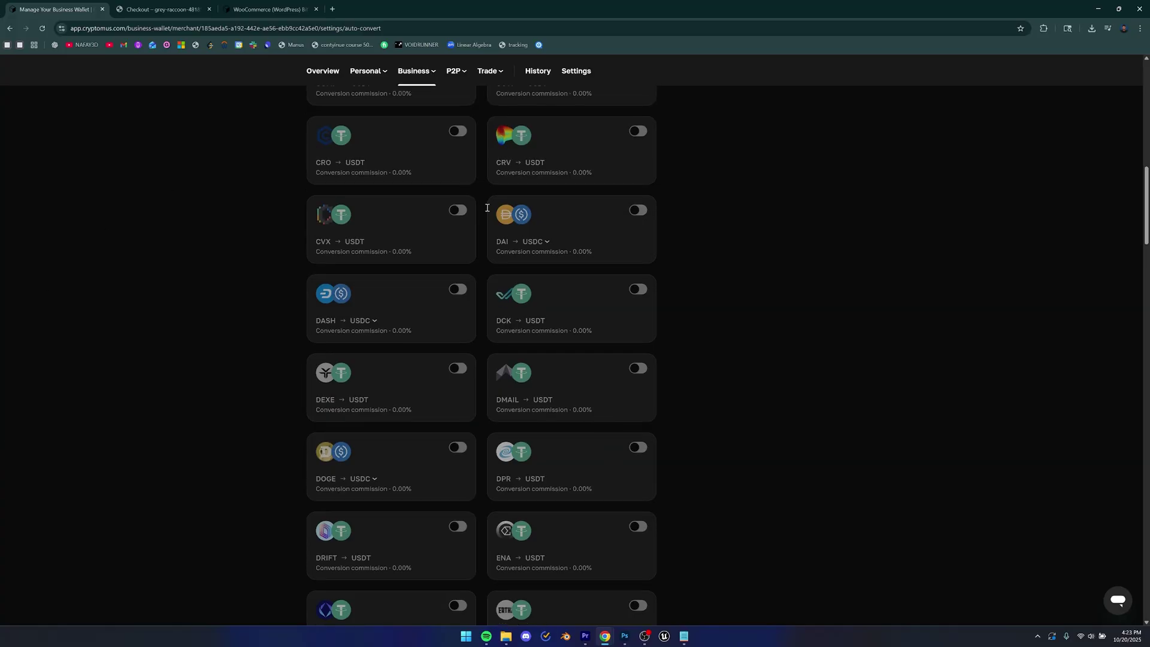
pyautogui.scroll(5, 689, 372)
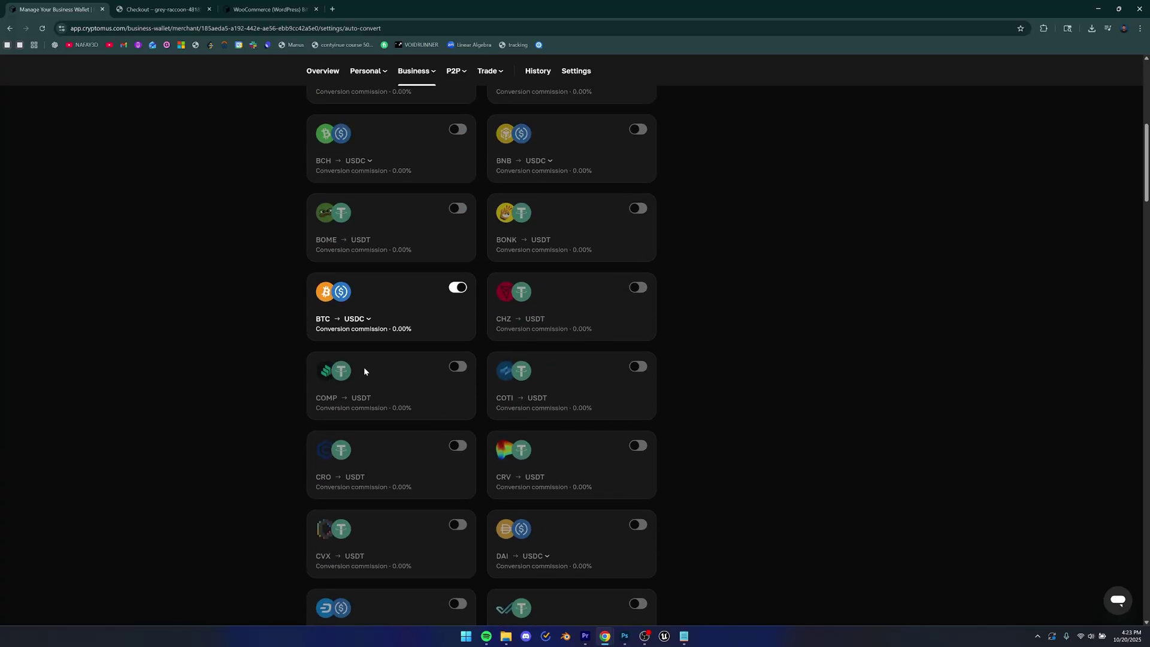
pyautogui.moveTo(372, 250); pyautogui.dragTo(413, 251)
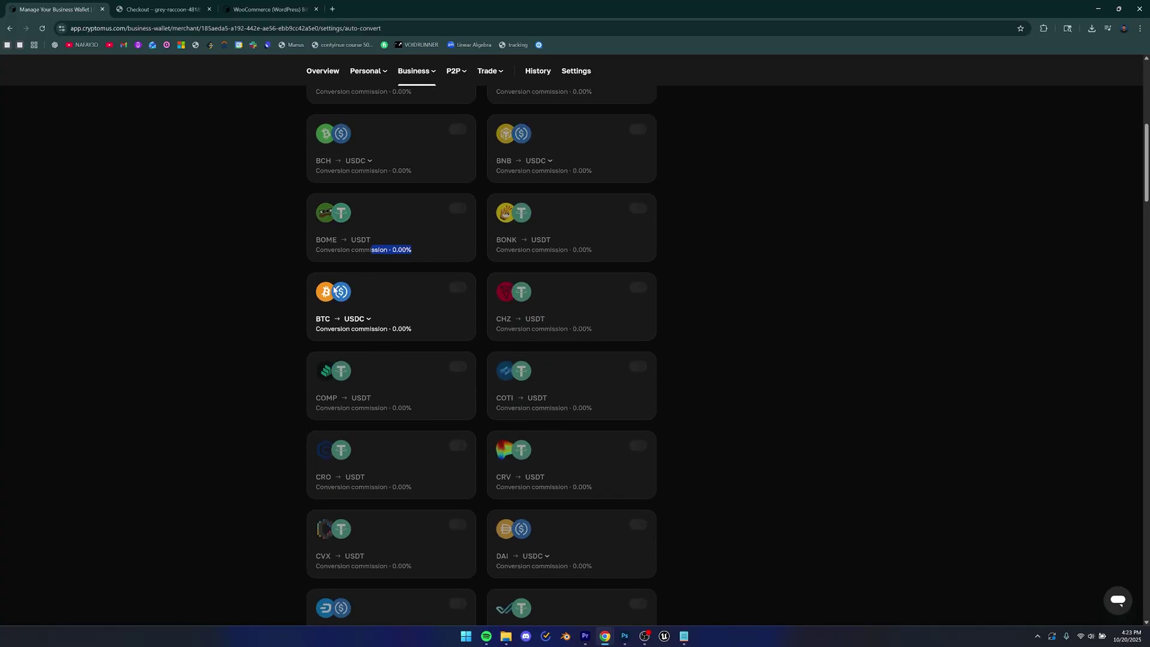
pyautogui.click(337, 291)
pyautogui.scroll(3, 443, 385)
pyautogui.scroll(4, 712, 383)
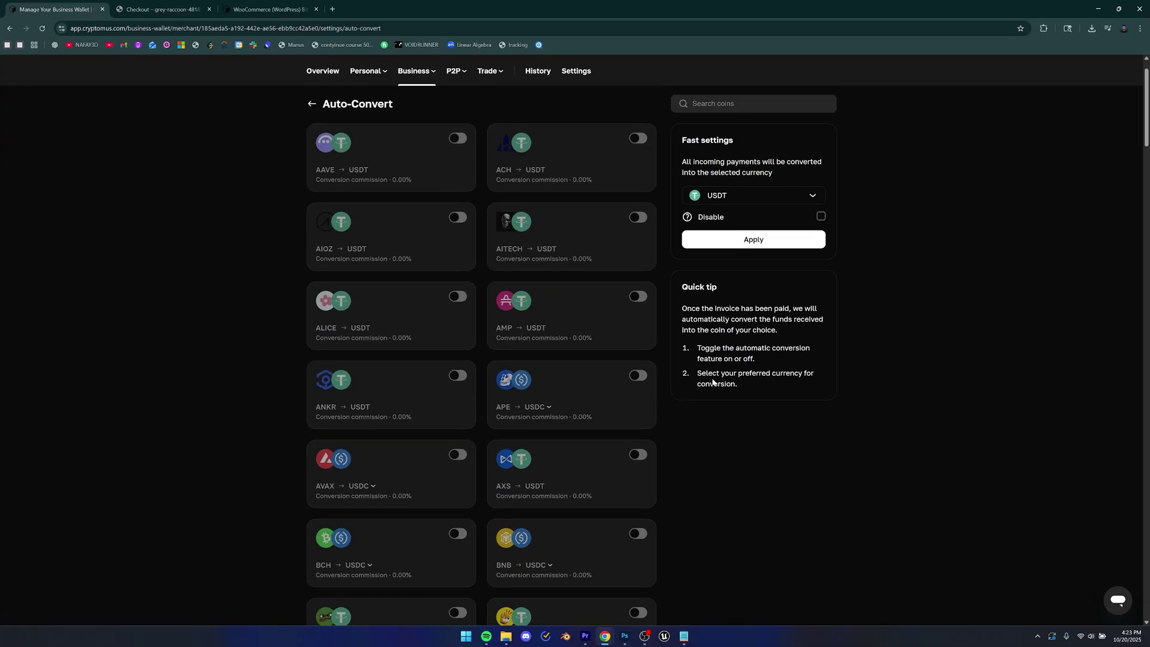
pyautogui.scroll(2, 712, 383)
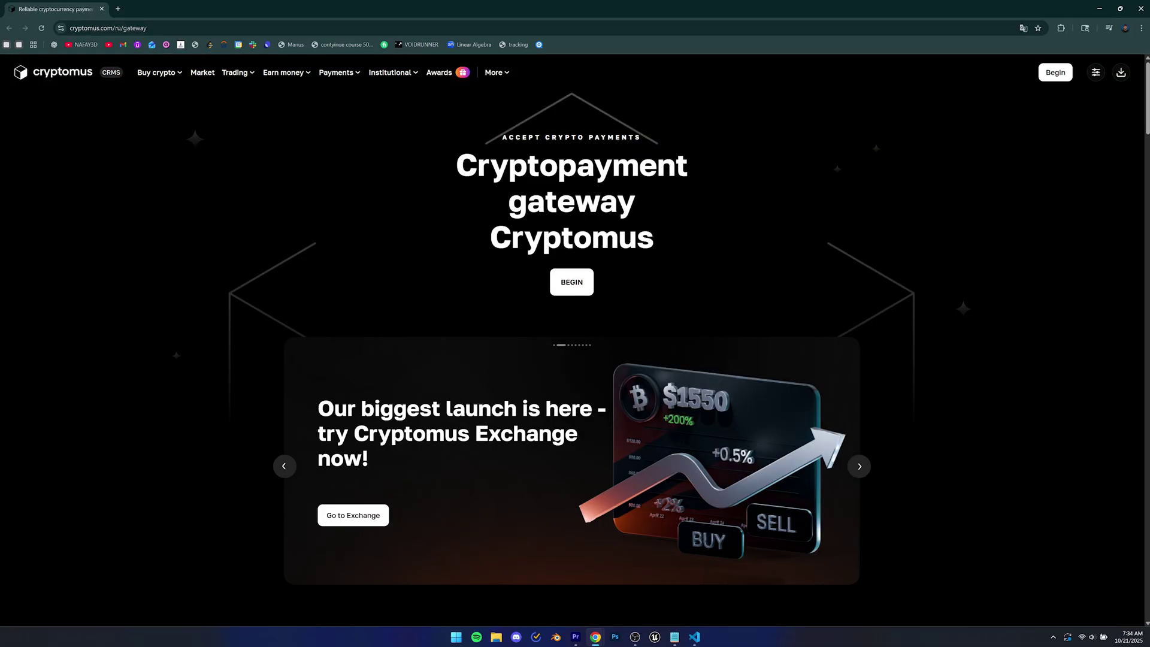